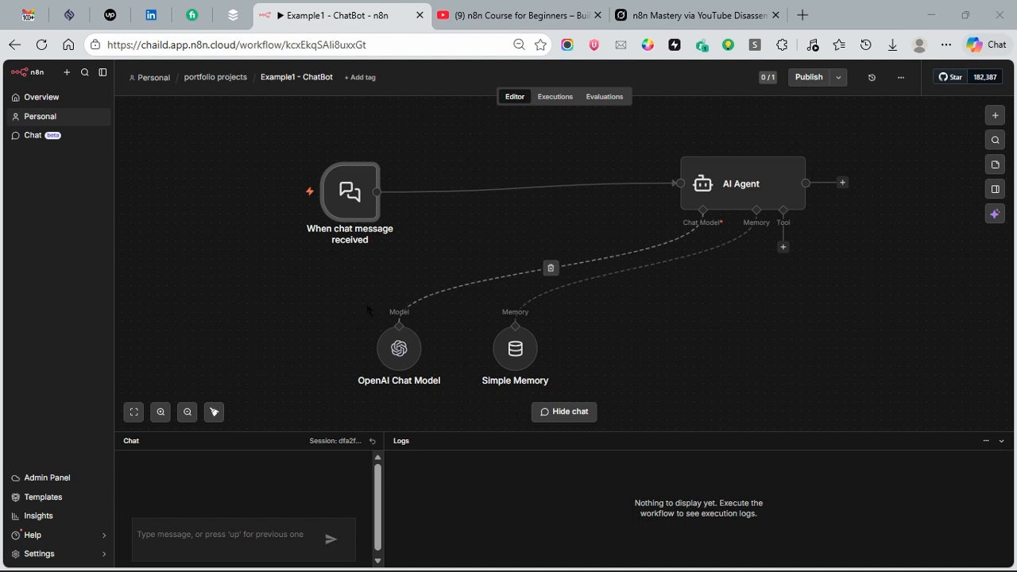
Step: Send the chat message "who are the top 5 richest men in the world" to the workflow
left_click(205, 529)
type("what")
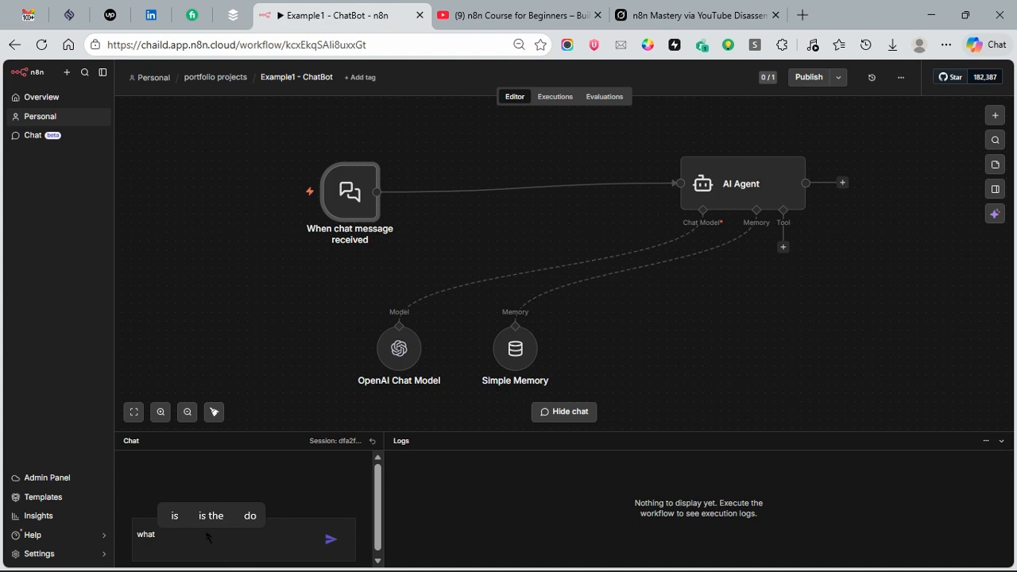
key("BackSpace")
key("BackSpace")
key("BackSpace")
type("o are")
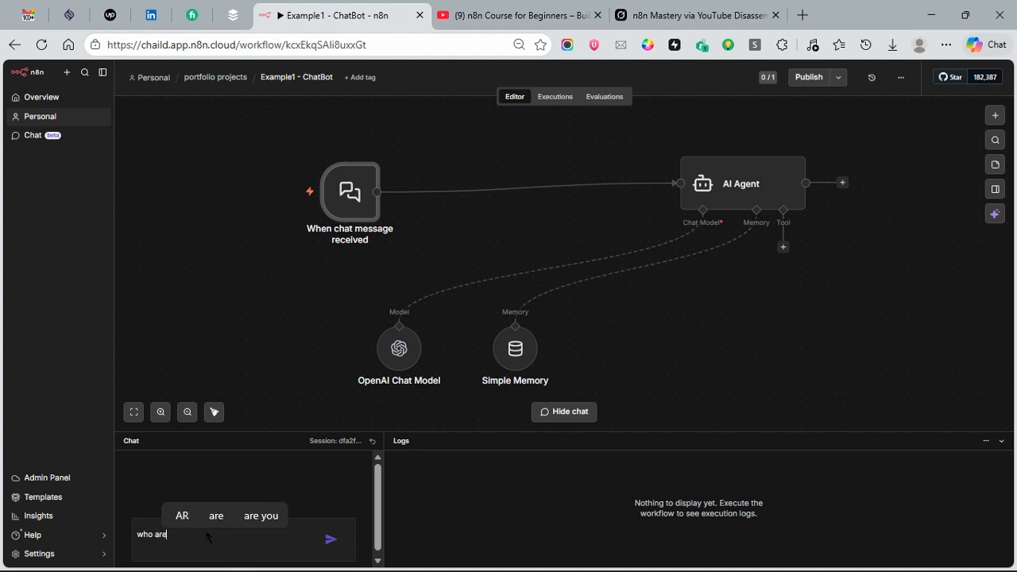
type(" the top")
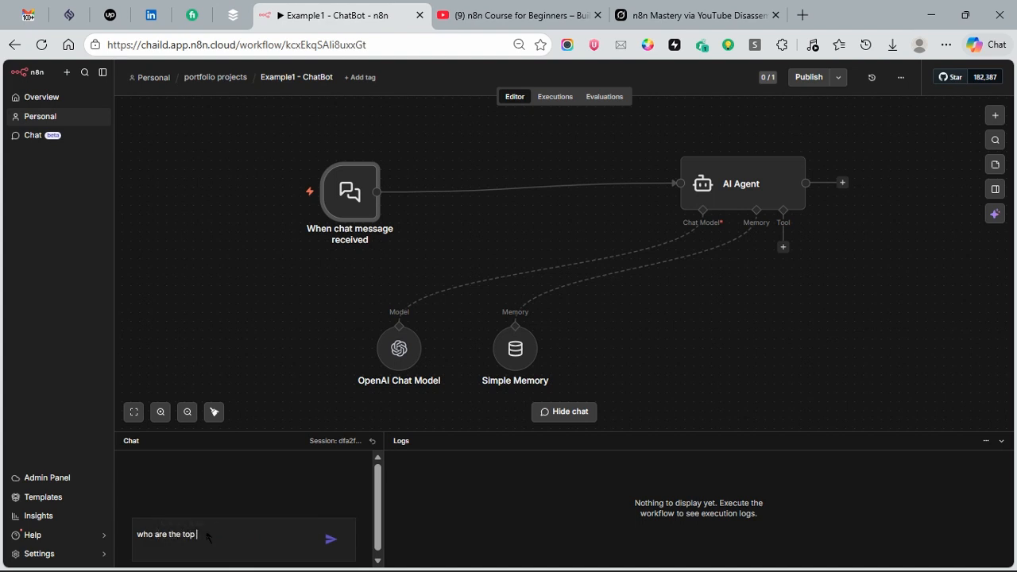
type(" 5 ")
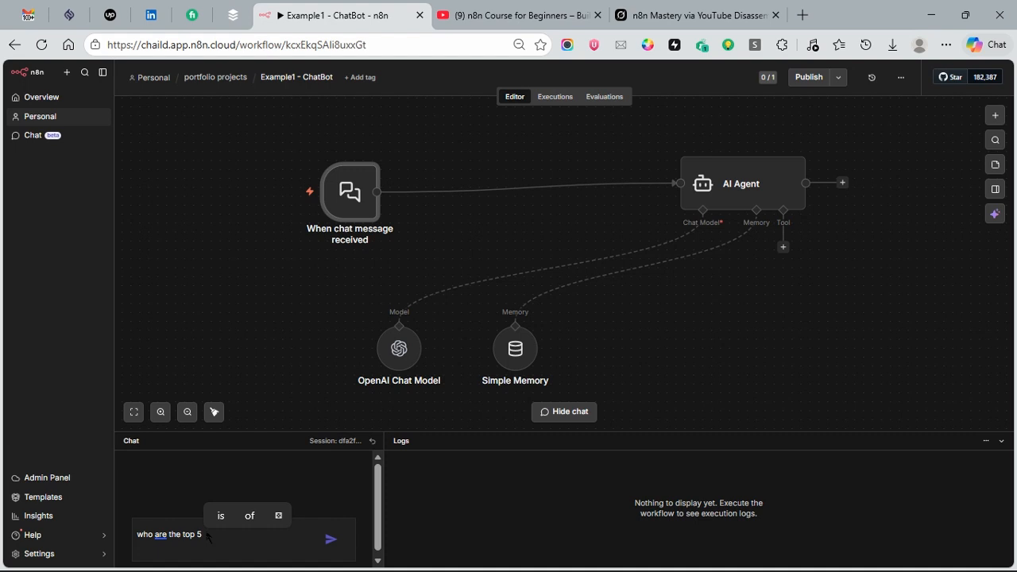
type("richest m")
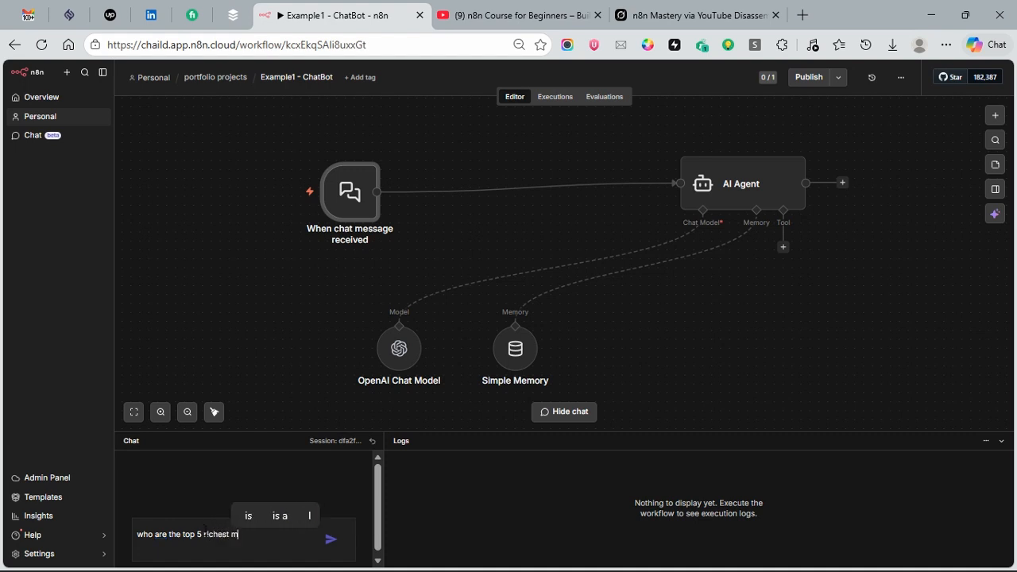
type("en in the ")
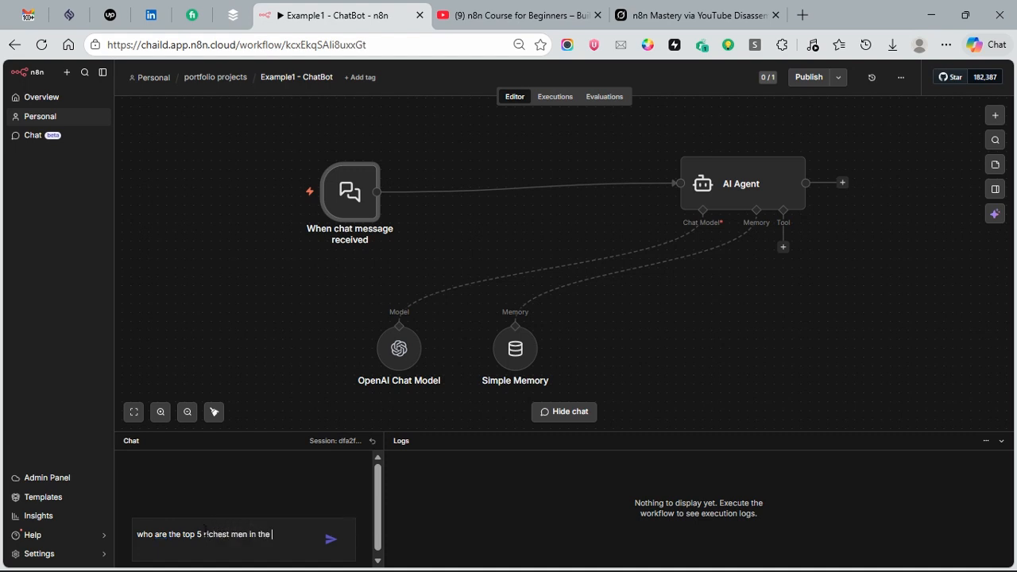
type("world")
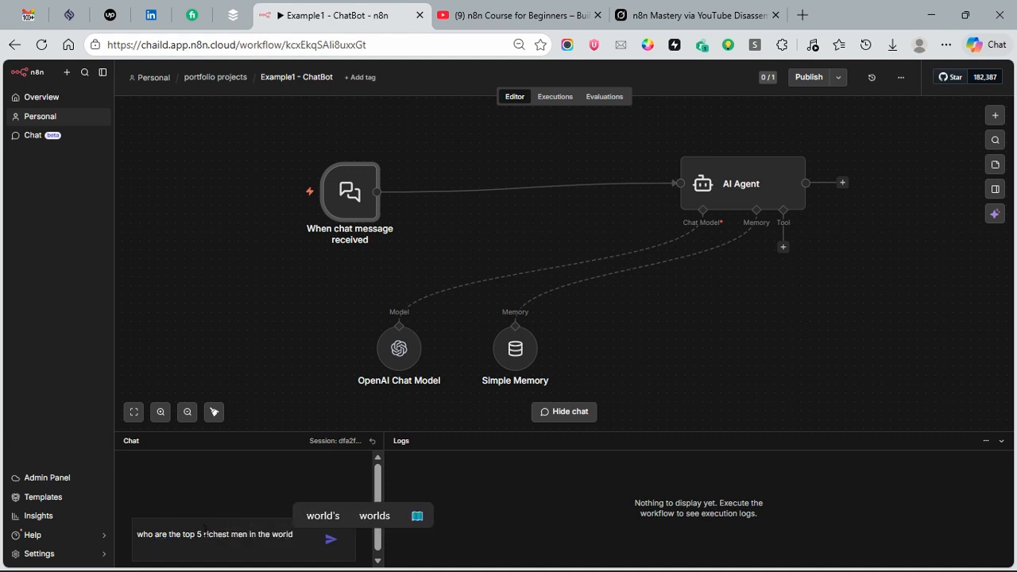
left_click(218, 534)
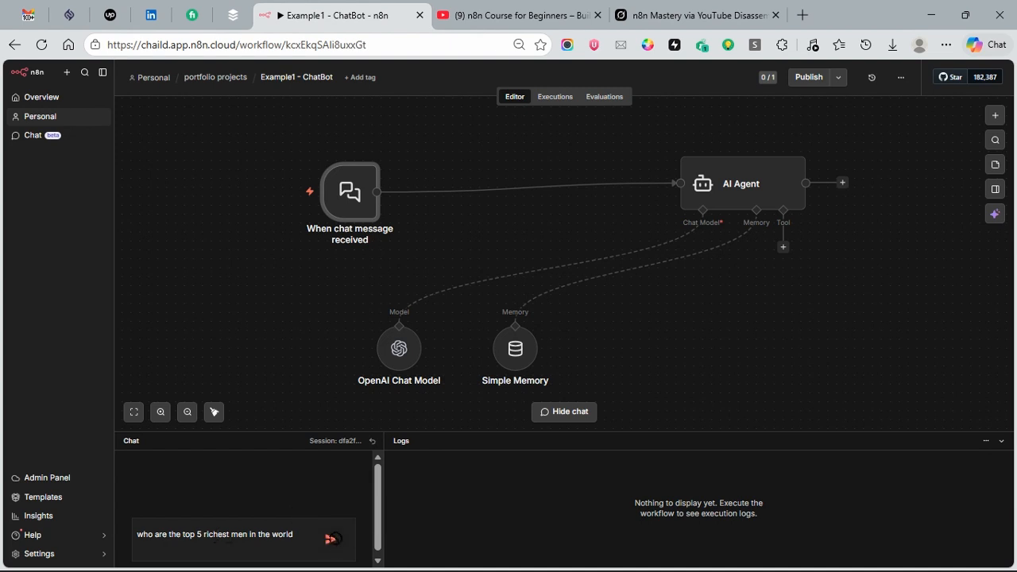
left_click(332, 539)
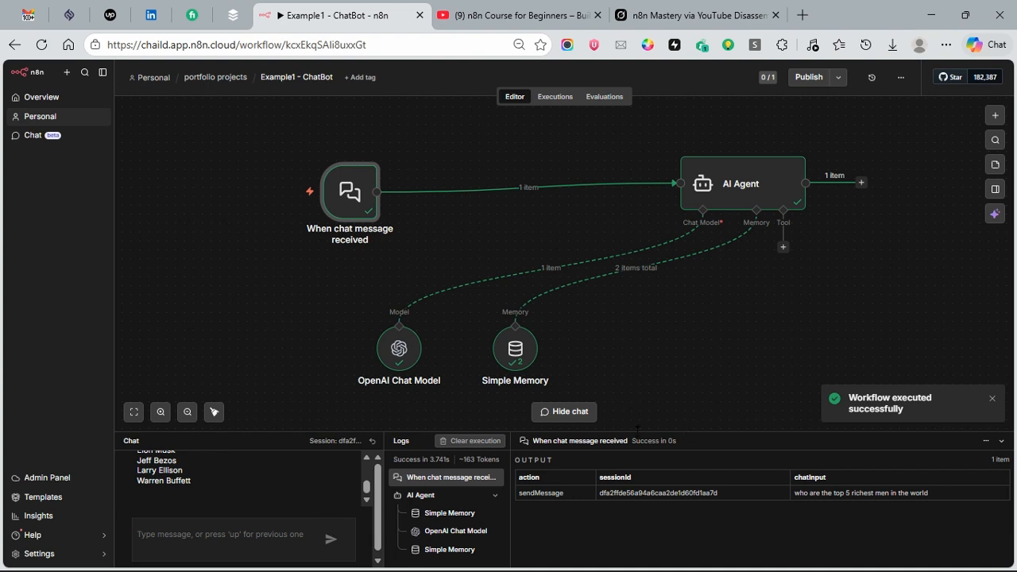
Step: Enlarge the chat and logs area and send the follow-up message "who are the next 5" to test the agent's memory
left_click_drag(637, 428, 638, 316)
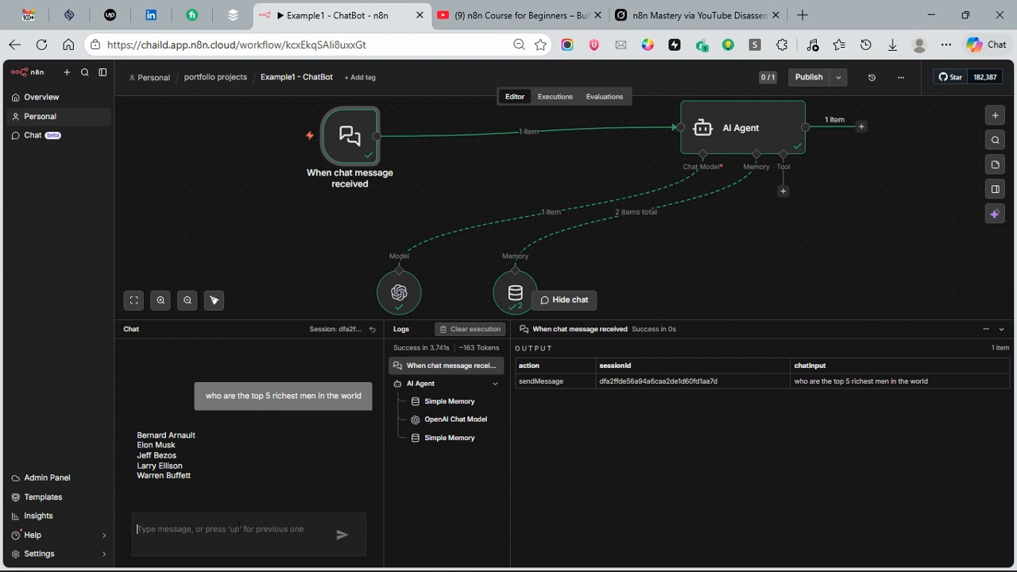
type("wh")
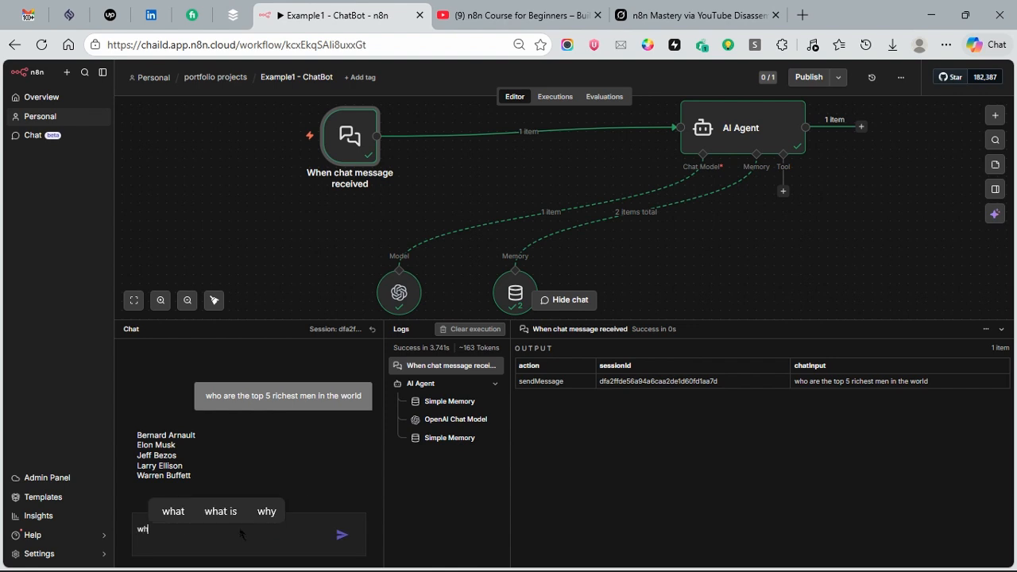
type("o are thene")
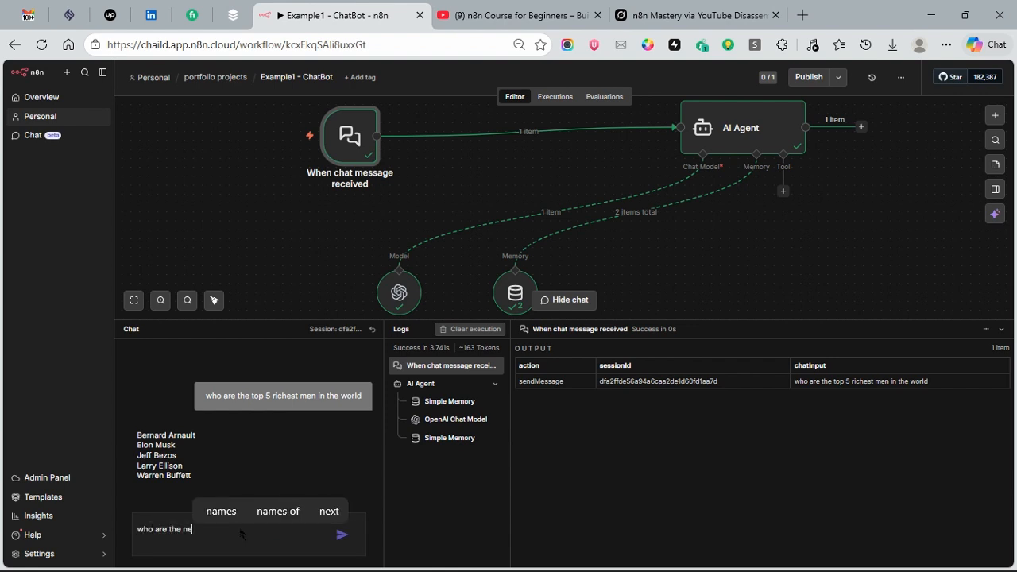
key("BackSpace")
key("BackSpace")
key("BackSpace")
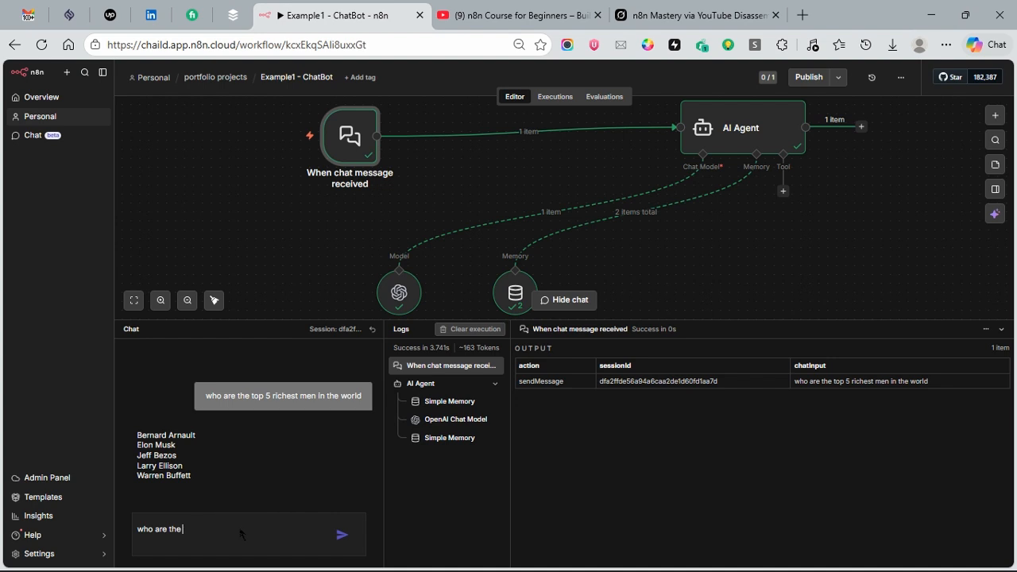
type("next")
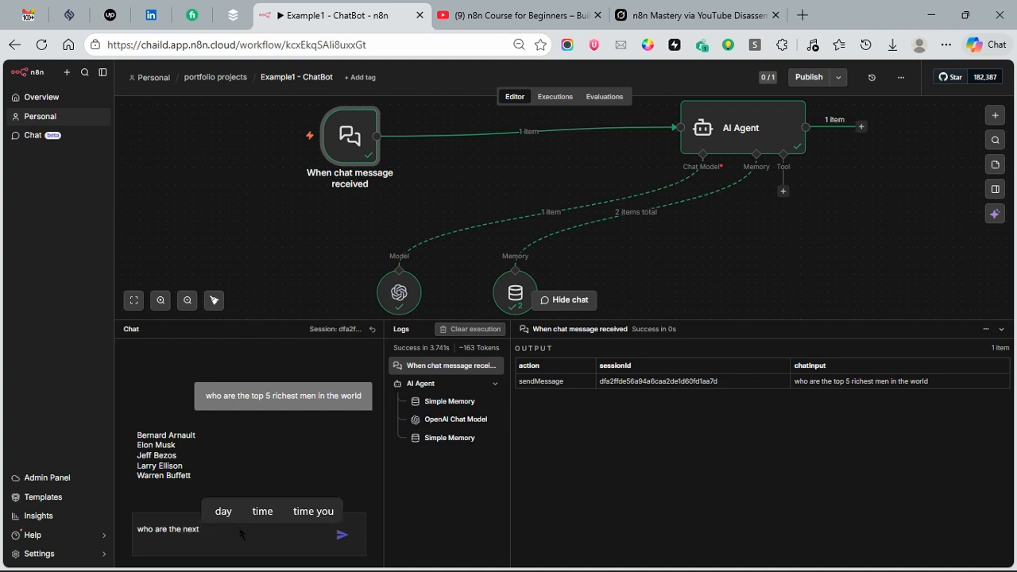
type(" 5")
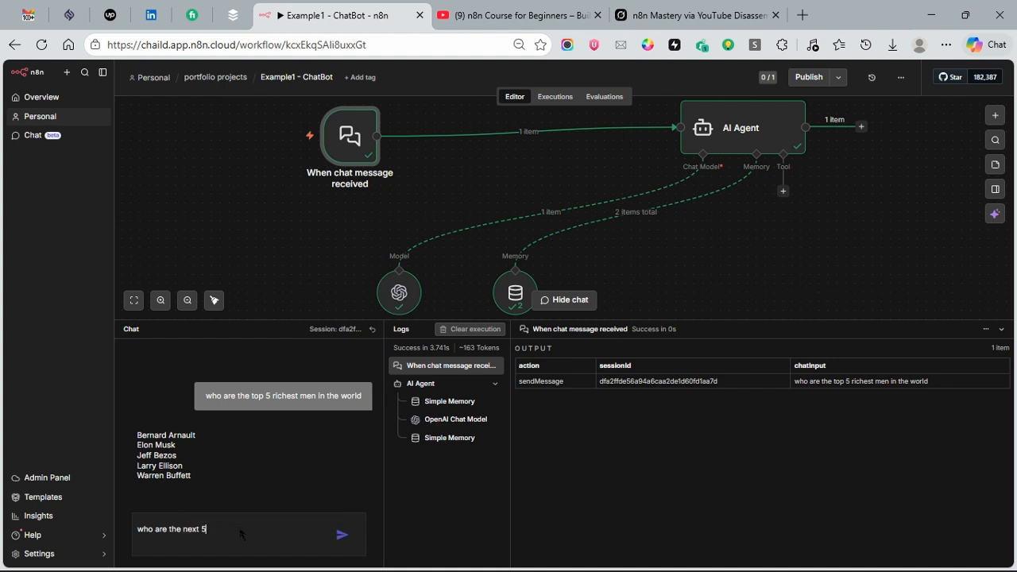
left_click(342, 534)
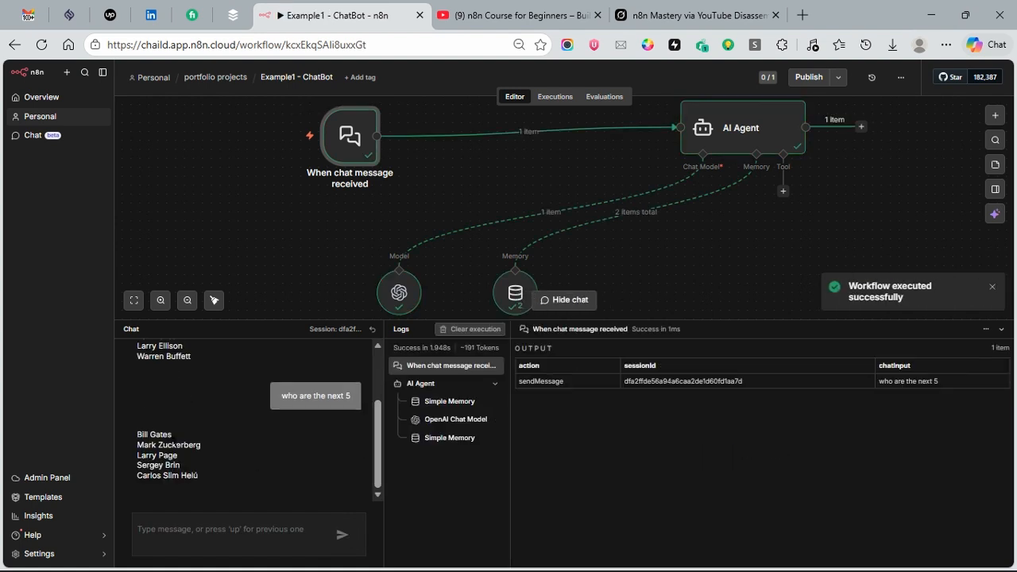
mouse_move(377, 485)
left_mouse_down()
mouse_move(377, 439)
mouse_move(378, 490)
left_mouse_up()
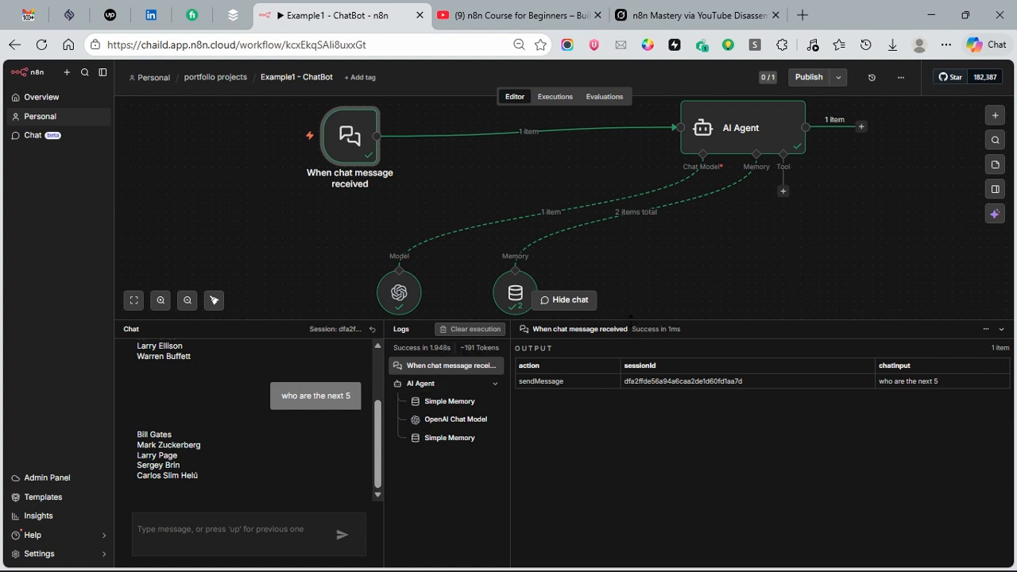
Step: Shrink the chat area and delete the AI Agent, chat trigger, OpenAI Chat Model and Simple Memory nodes from the canvas
left_click_drag(630, 316, 672, 459)
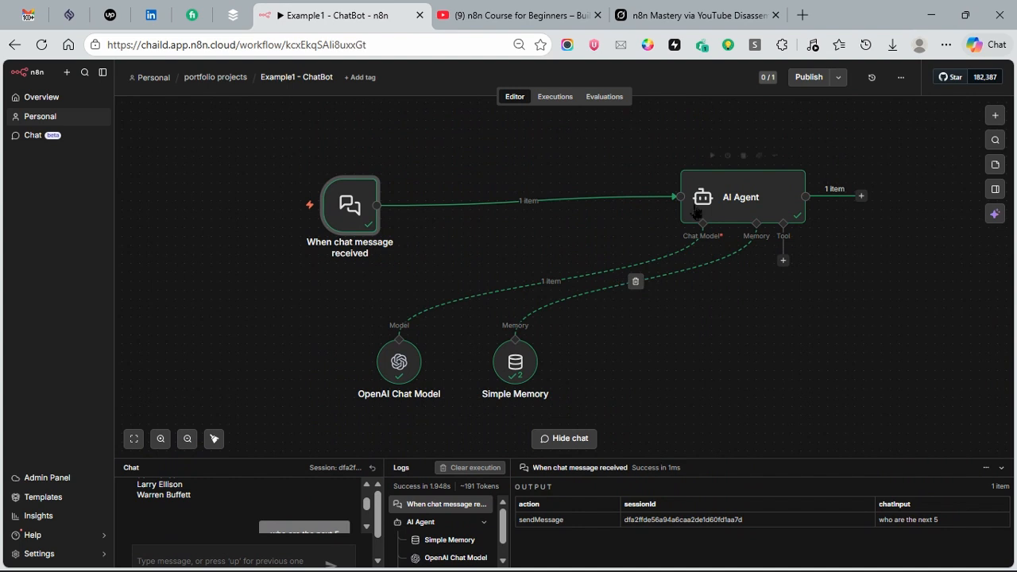
left_click(745, 156)
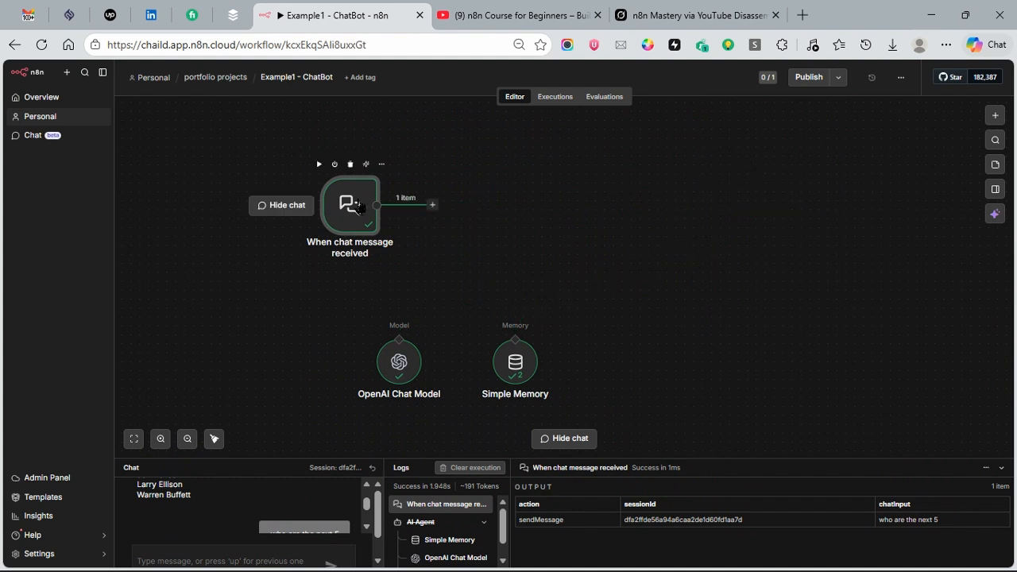
left_click(351, 164)
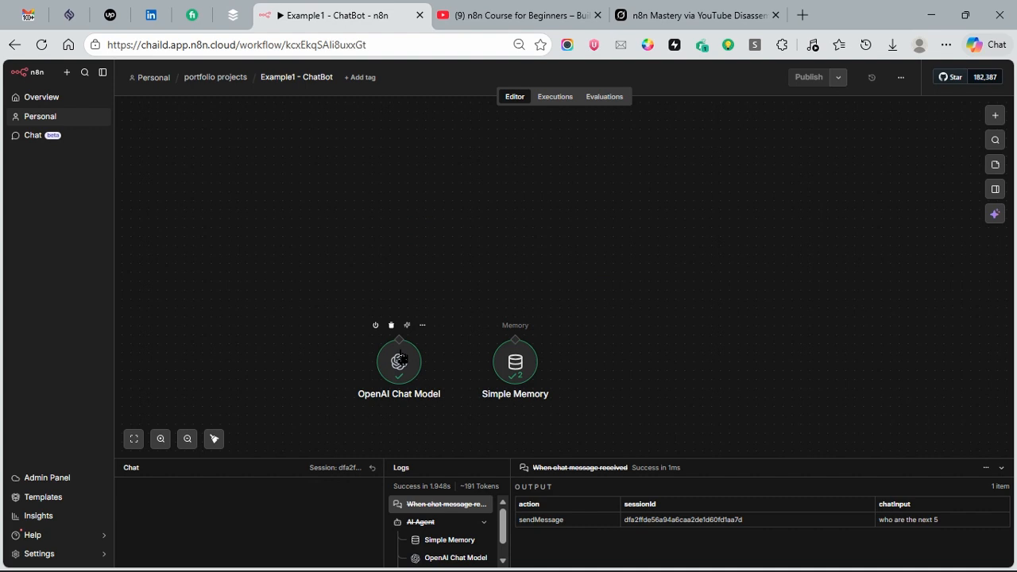
left_click(391, 325)
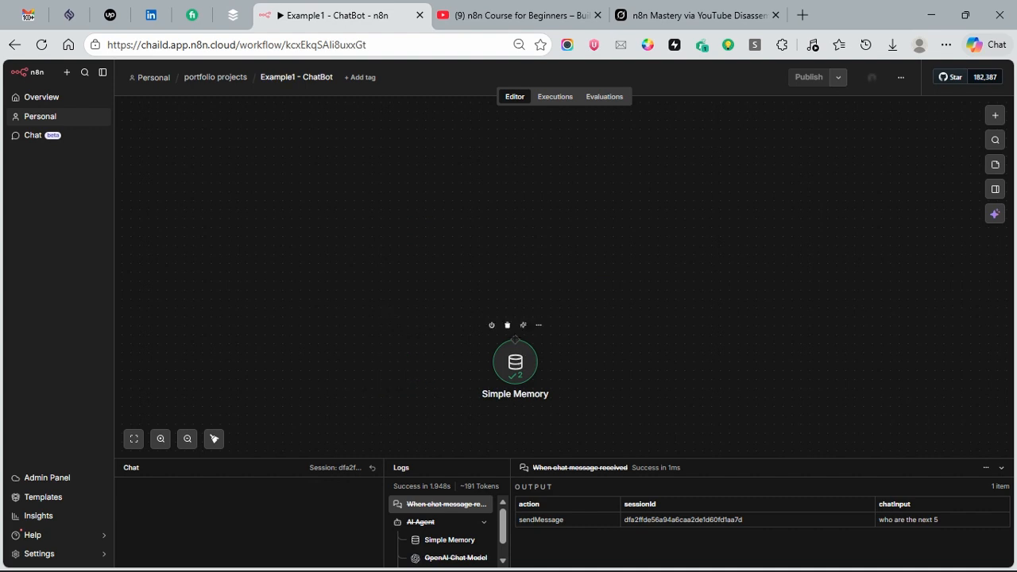
left_click(507, 326)
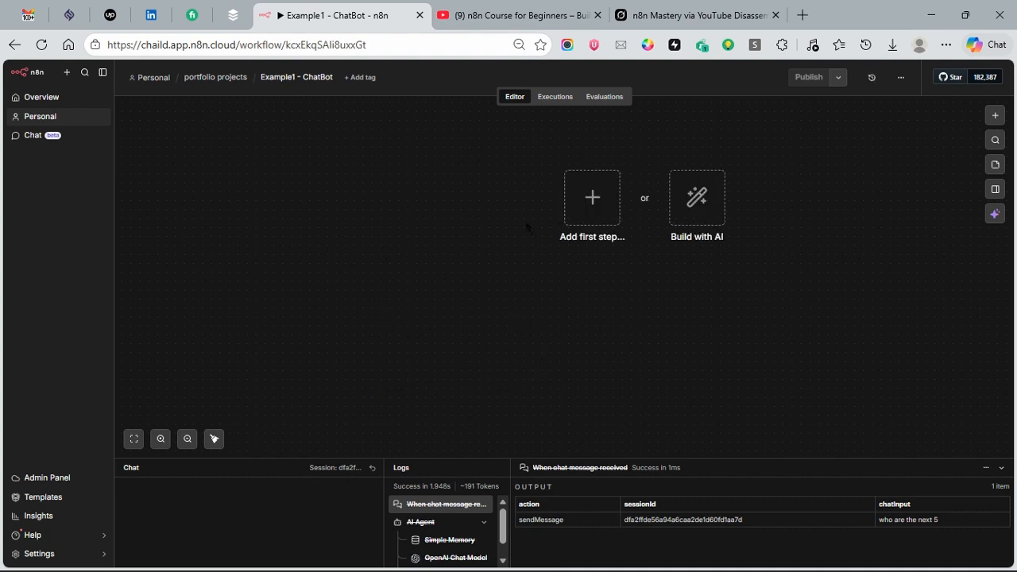
Step: Add an AI Agent node as the first step of the empty workflow and return to the canvas
left_click(592, 205)
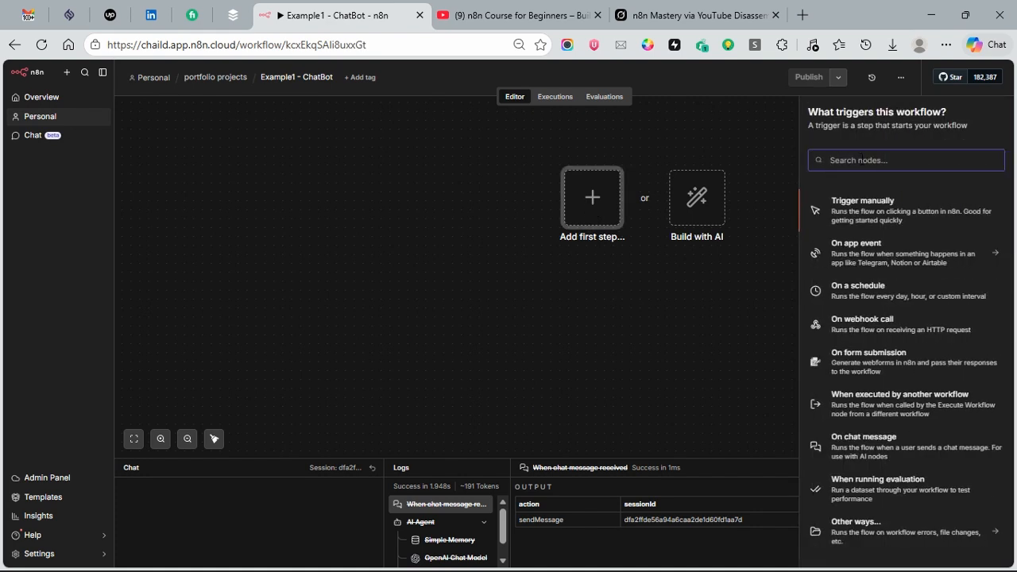
type("ai")
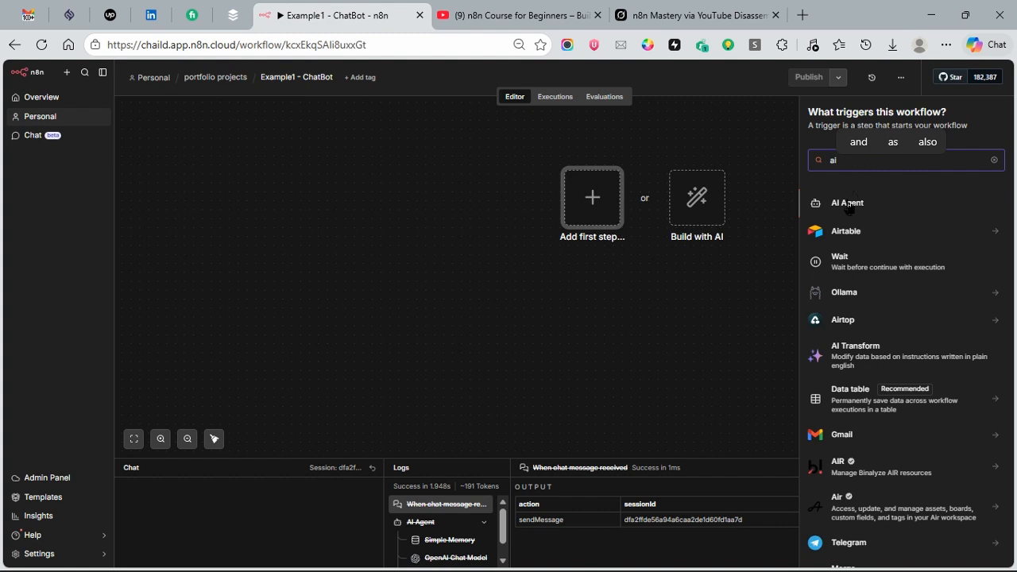
left_click_drag(848, 206, 575, 197)
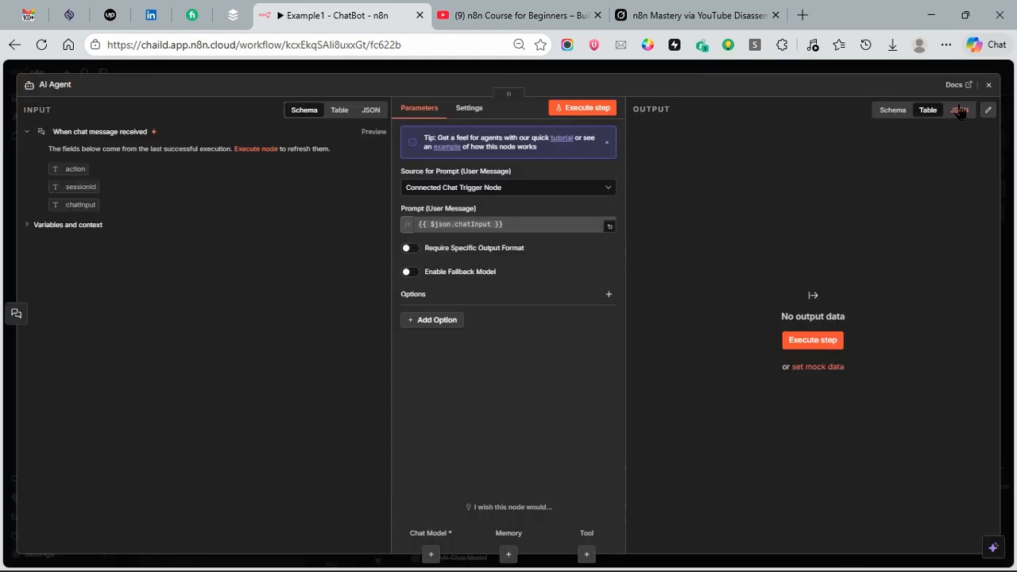
left_click(989, 84)
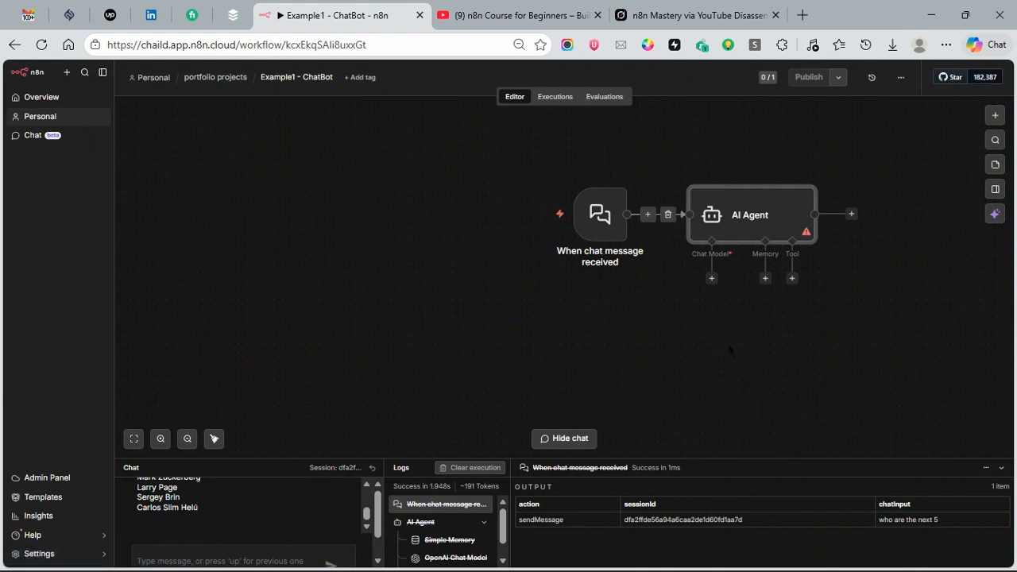
left_click_drag(730, 345, 618, 344)
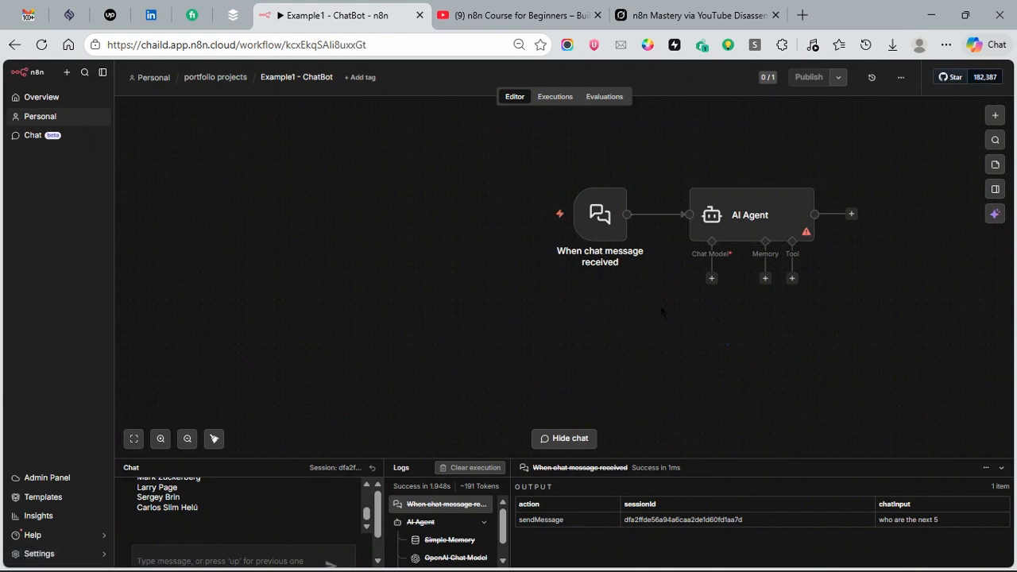
Step: Enlarge the chat area, reset the chat session and send the test message "hi" to the new AI Agent
mouse_move(588, 195)
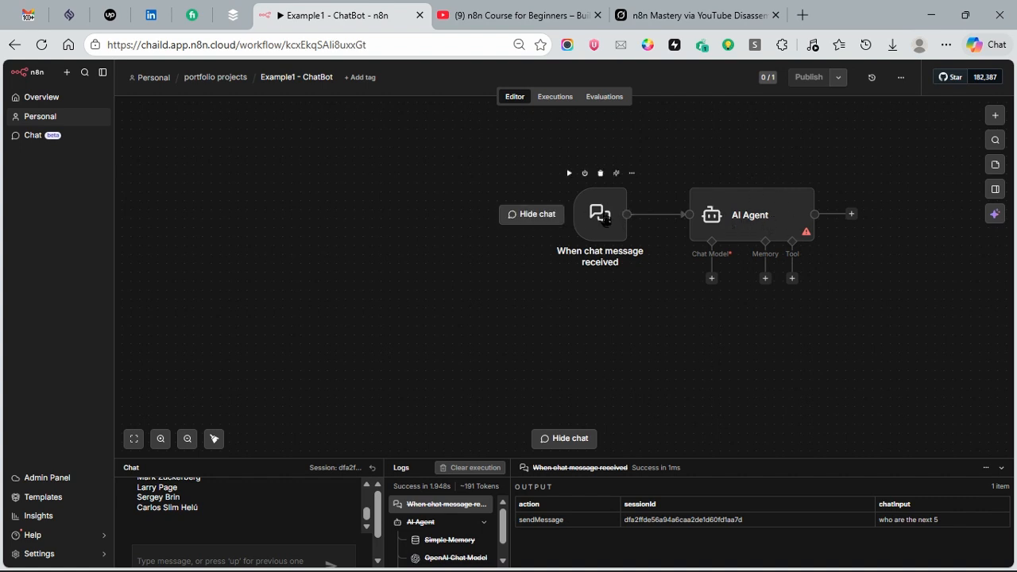
left_click(604, 219)
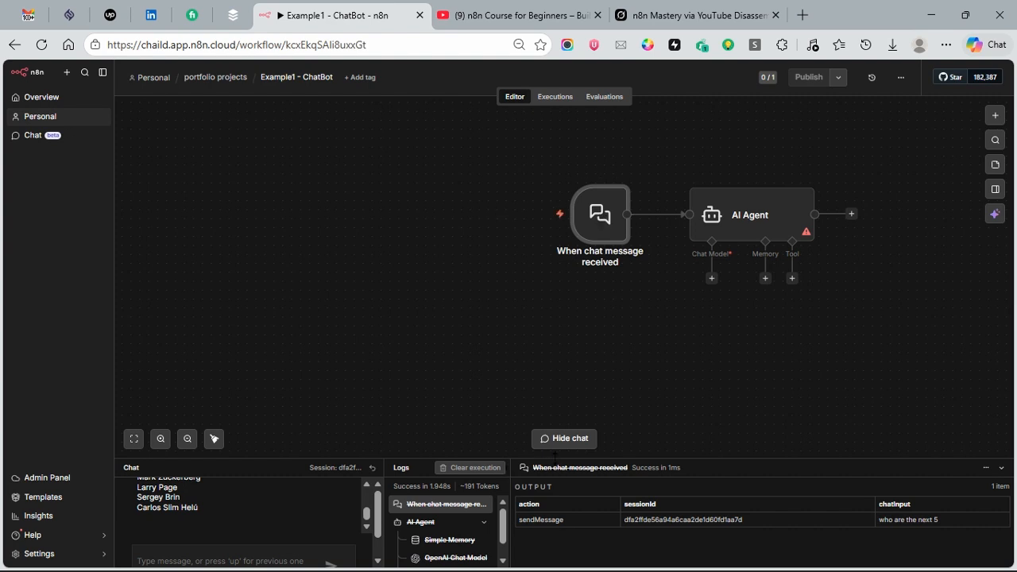
left_click_drag(556, 458, 556, 319)
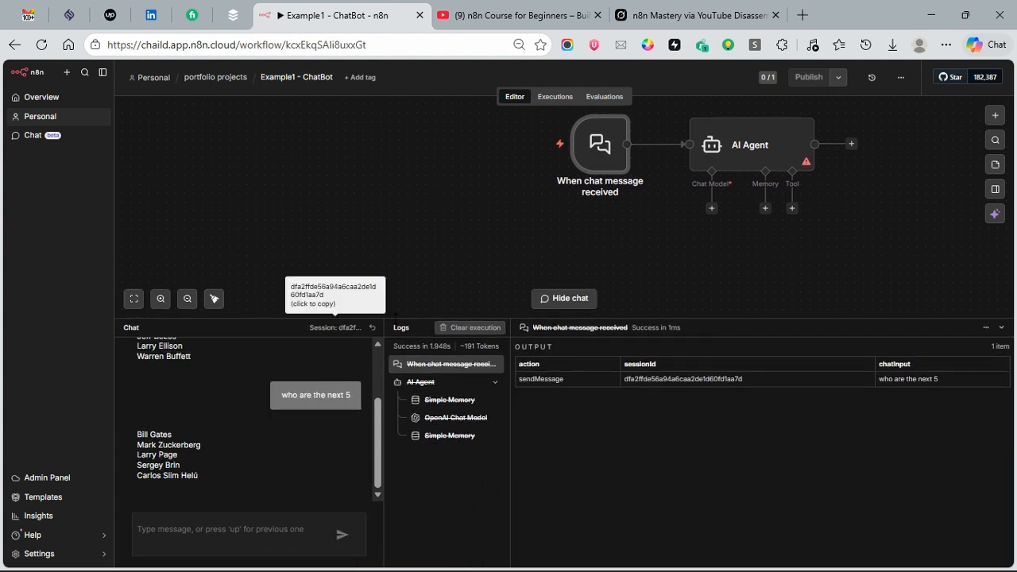
left_click(372, 327)
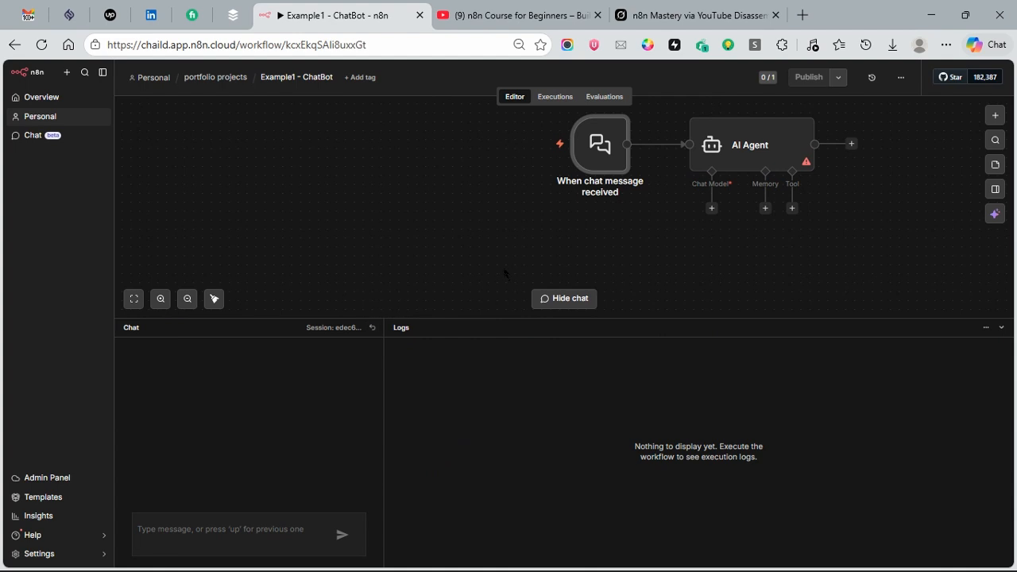
mouse_move(599, 146)
left_click(158, 527)
type("H")
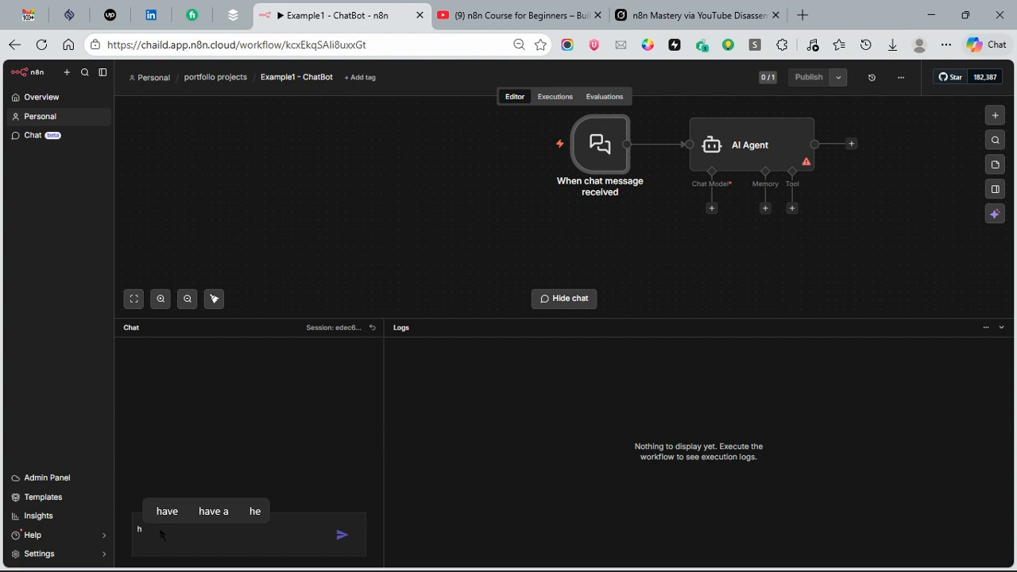
type("i")
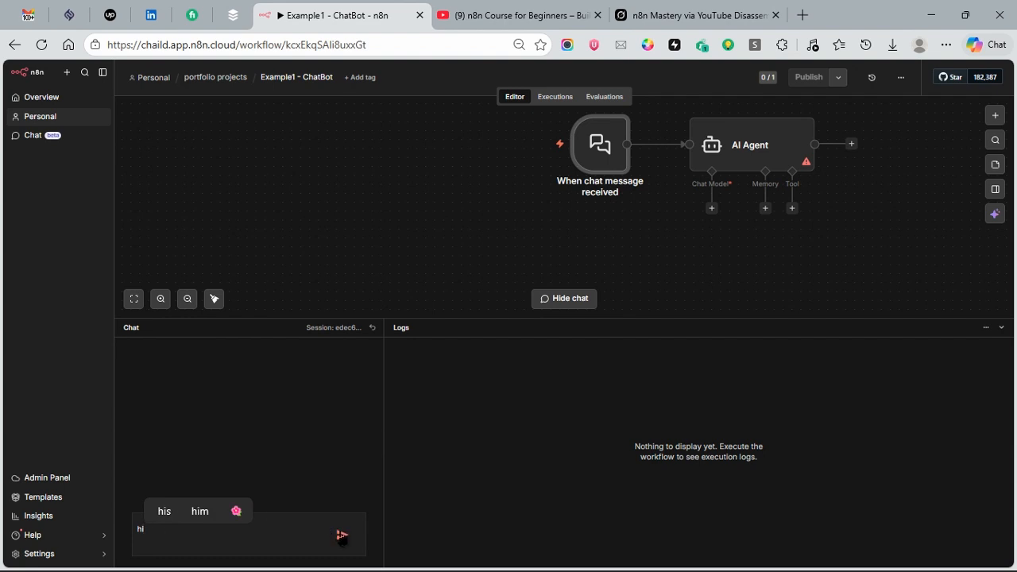
left_click(340, 534)
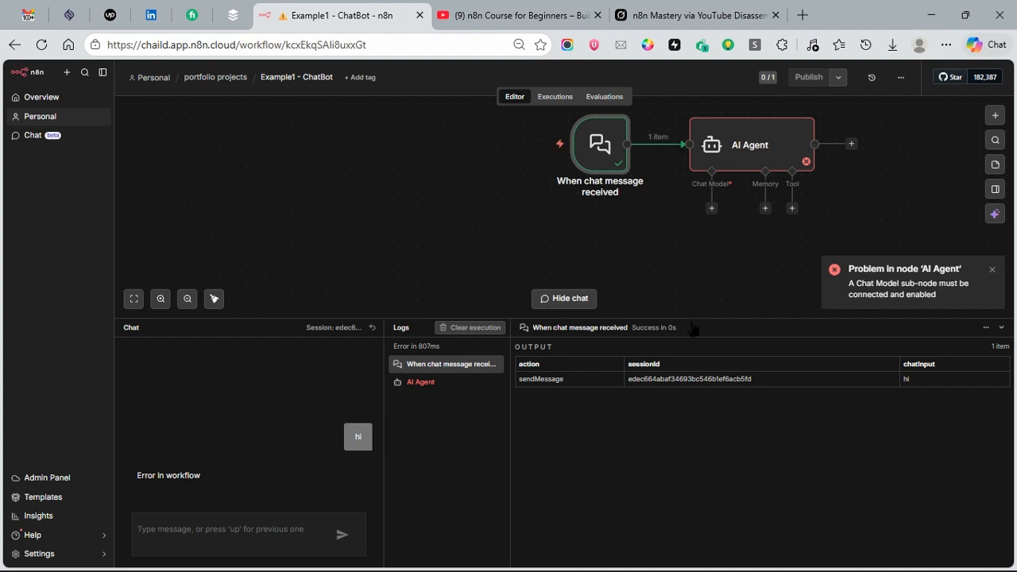
left_click_drag(689, 325, 695, 311)
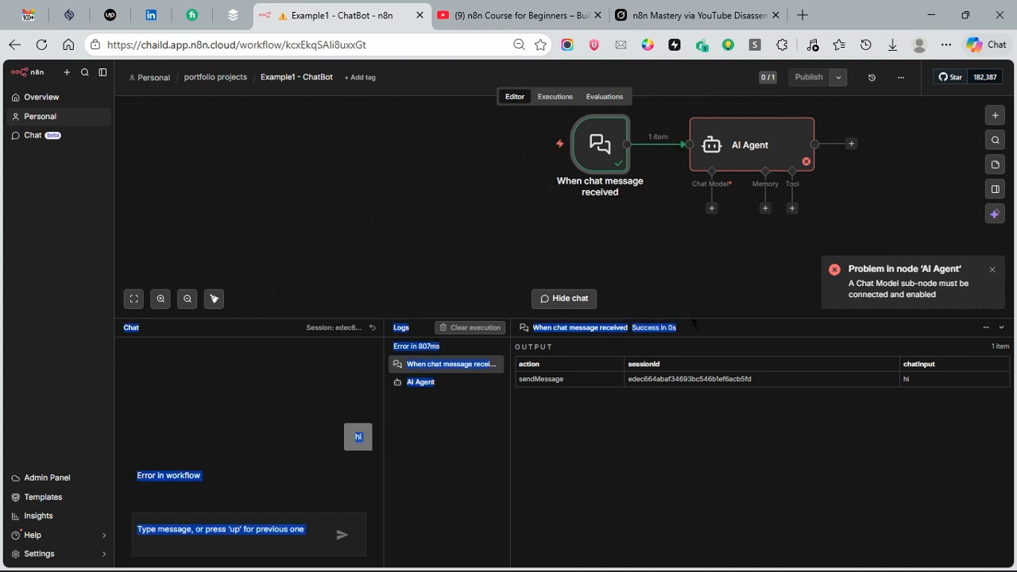
Step: Pin the chat trigger node's output containing the "hi" message for test executions and return to the canvas
left_click(570, 248)
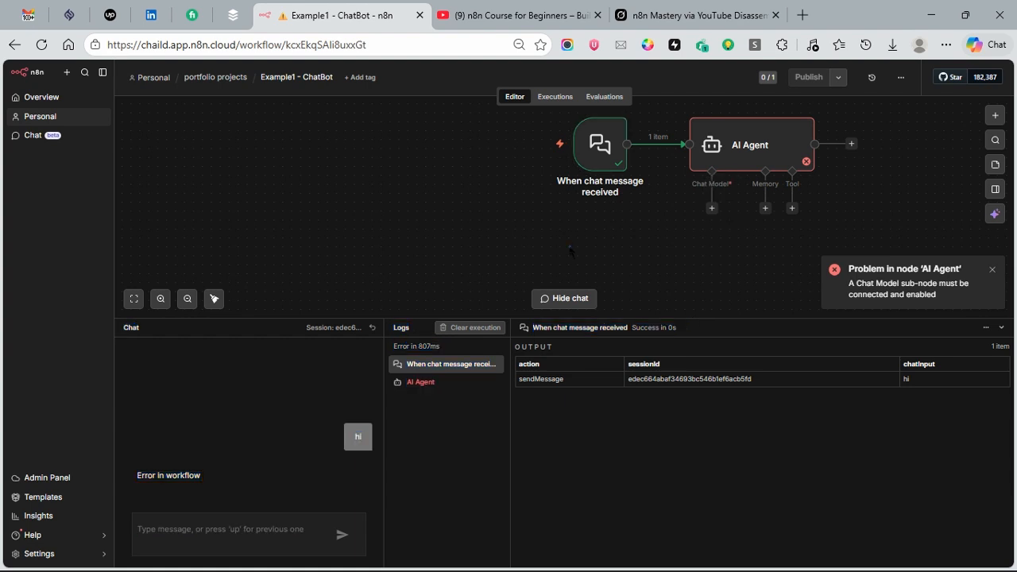
left_click(600, 159)
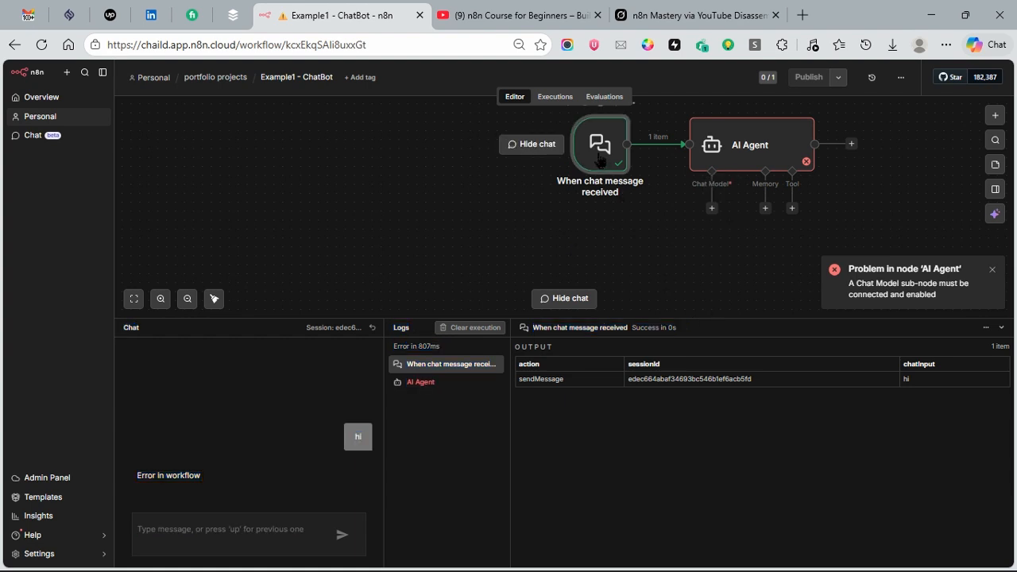
double_click(600, 158)
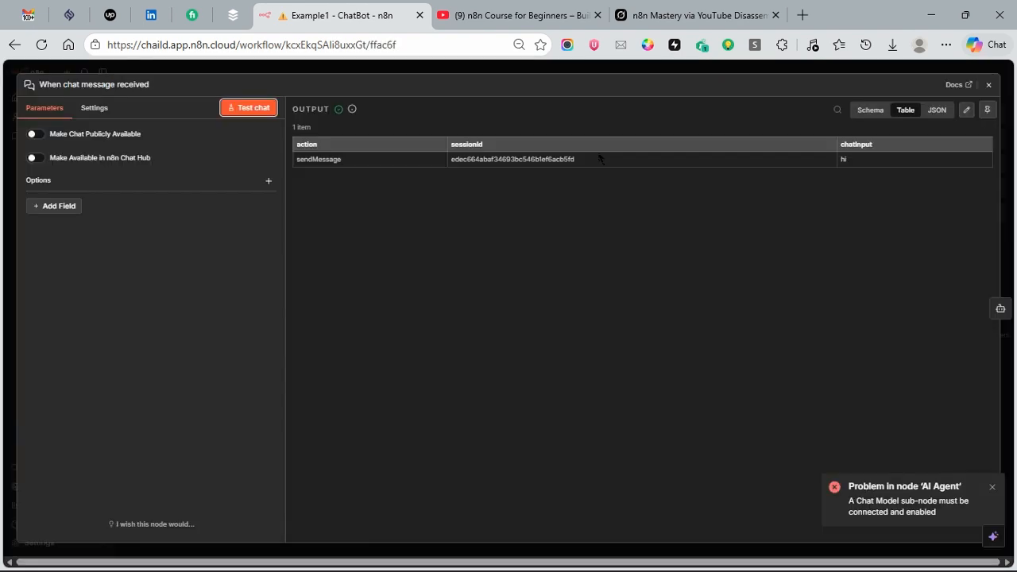
left_click(987, 109)
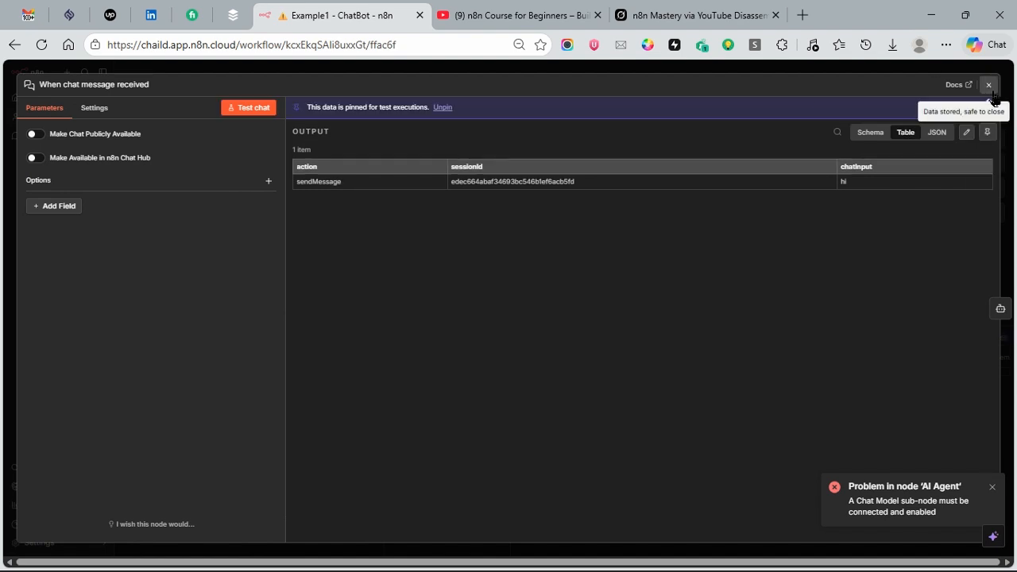
left_click(988, 85)
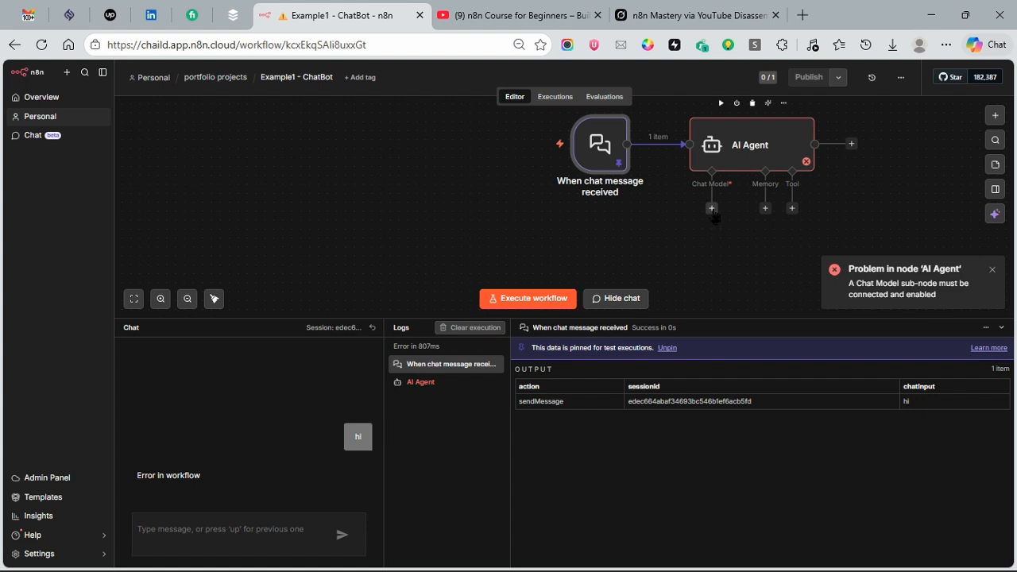
Step: Open the AI Agent node to examine its input, prompt settings and error output, and return to the canvas
left_click(746, 146)
double_click(746, 145)
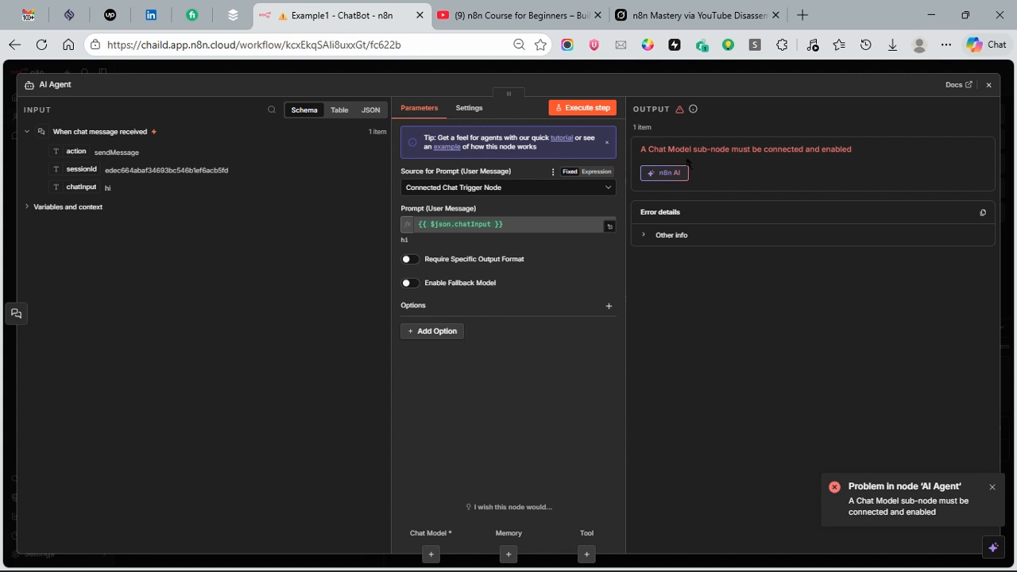
mouse_move(693, 109)
left_click(988, 84)
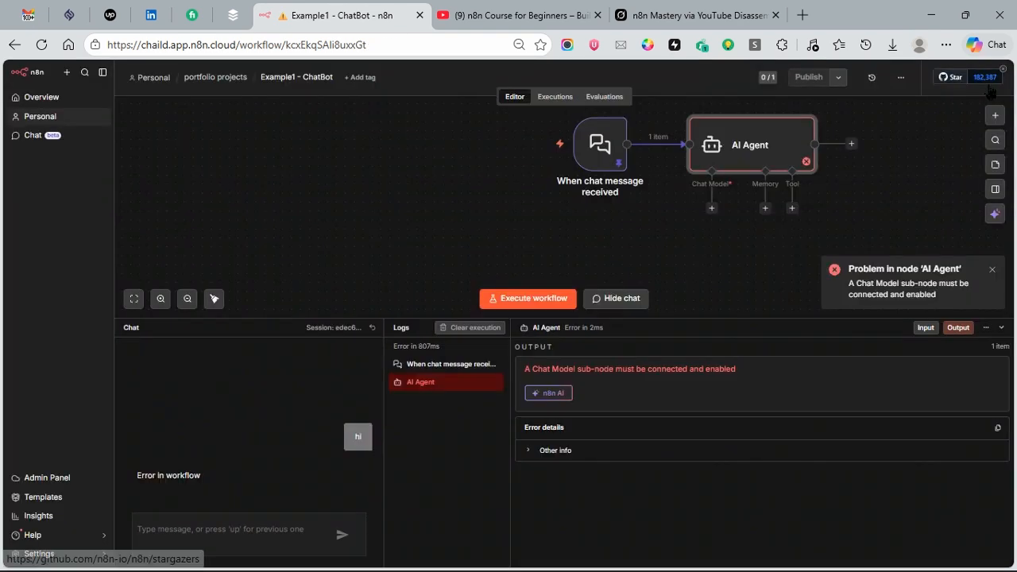
Step: Dismiss the error notification and attach an OpenAI Chat Model to the AI Agent, finding it by searching "open"
left_click(711, 208)
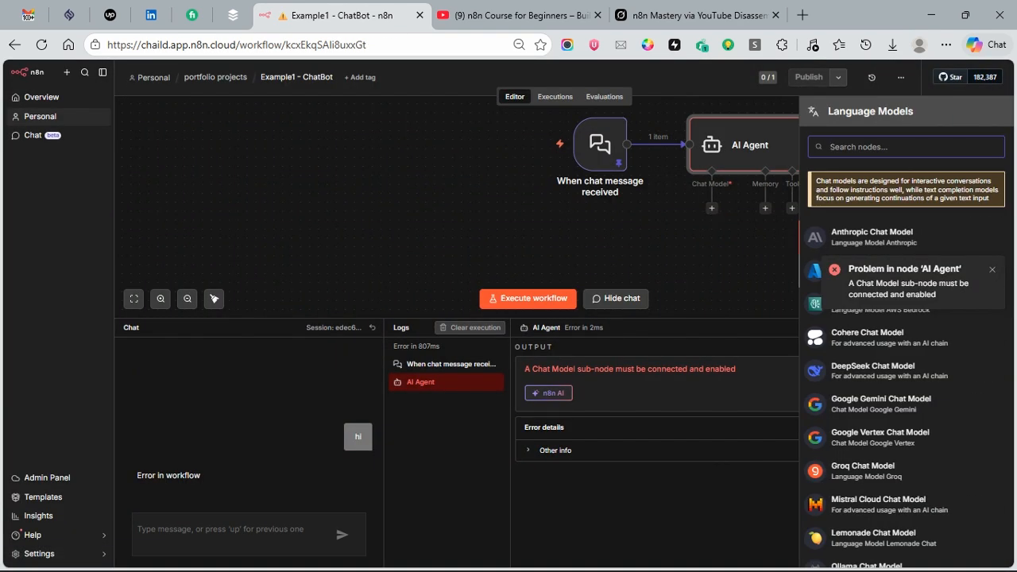
left_click(991, 271)
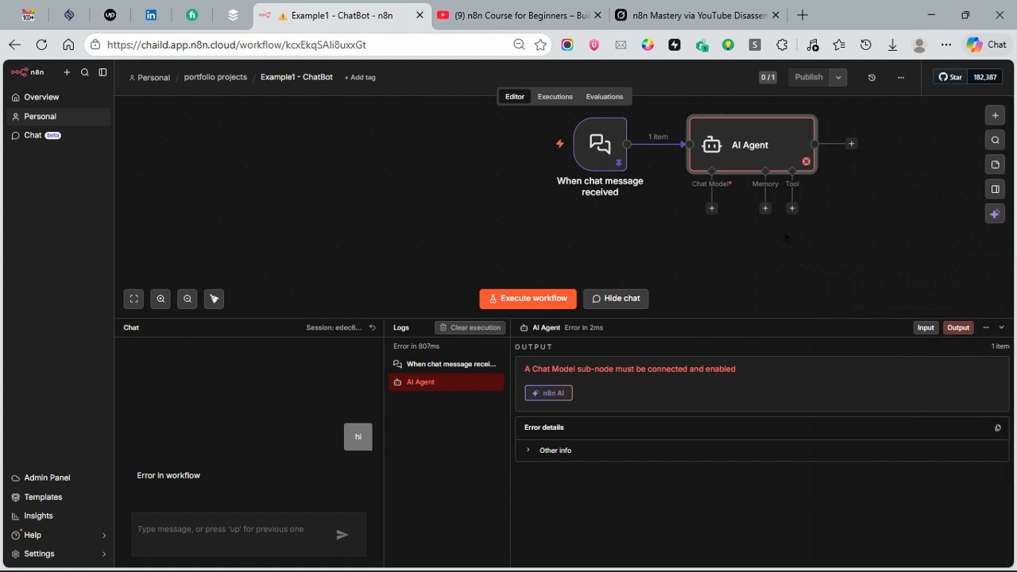
left_click(711, 208)
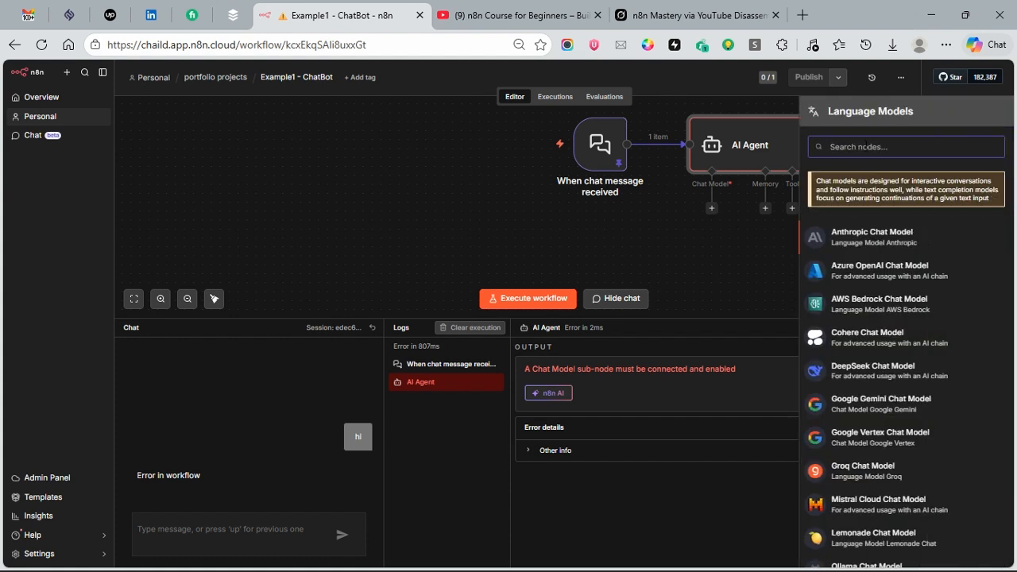
type("open")
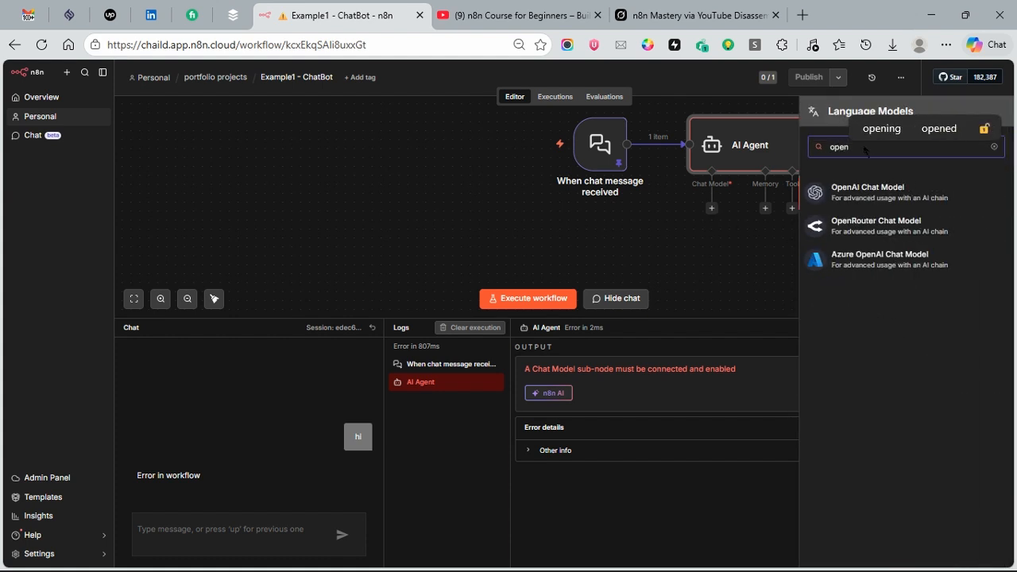
left_click(862, 196)
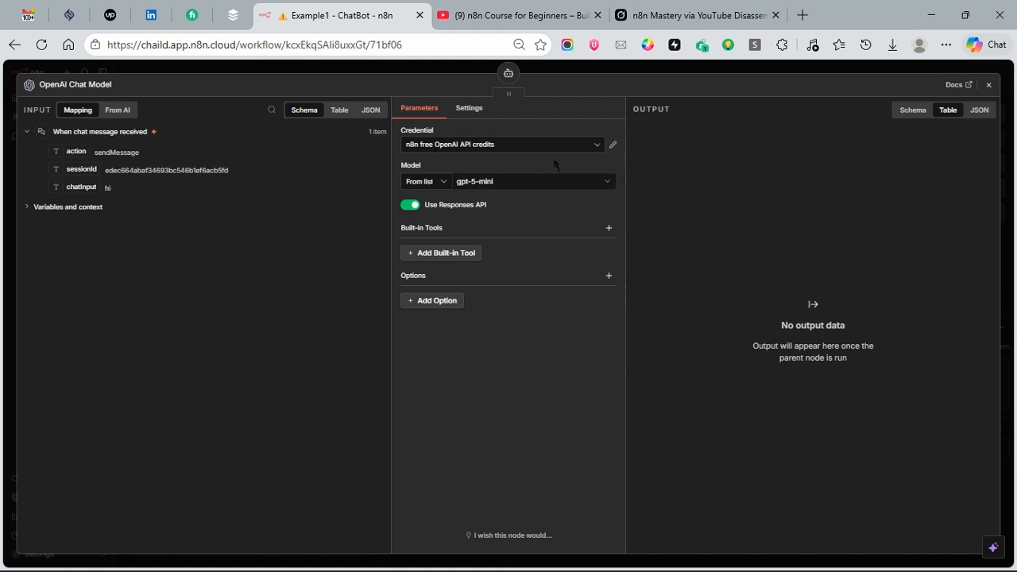
Step: Set the OpenAI Chat Model's model to gpt-4o-mini, look over its additional options and return to the canvas
left_click(558, 183)
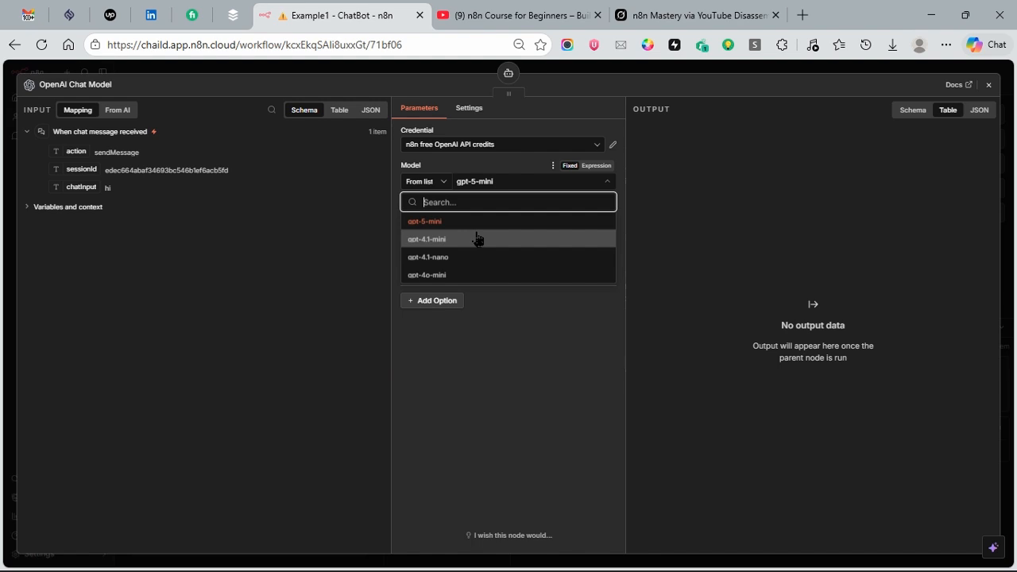
left_click(464, 276)
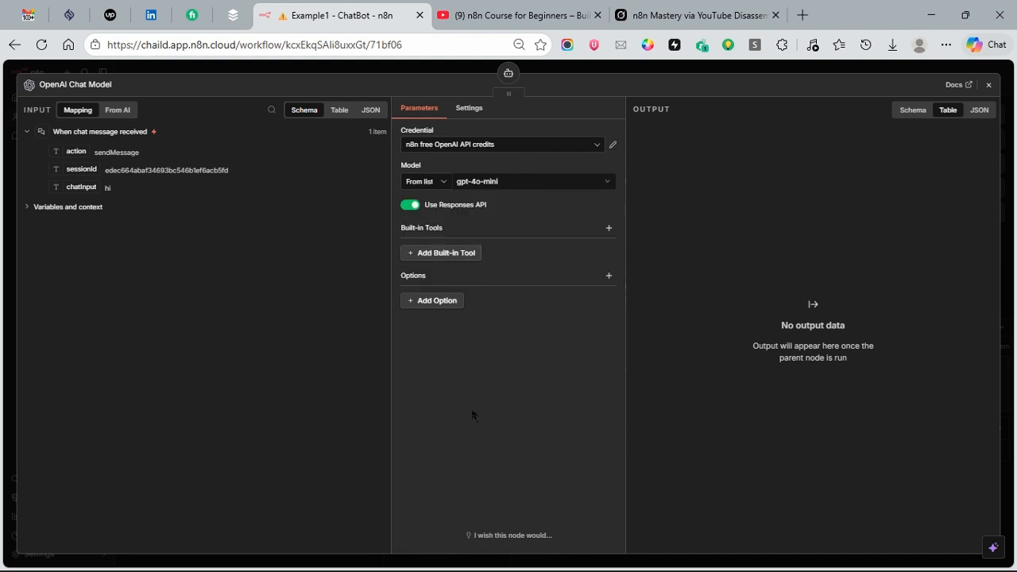
left_click(490, 182)
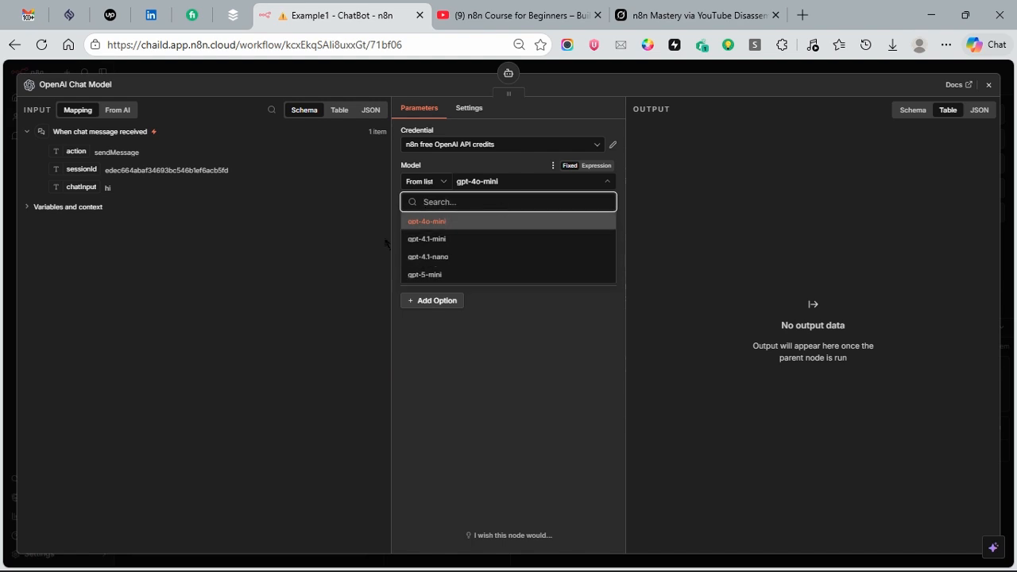
left_click(532, 409)
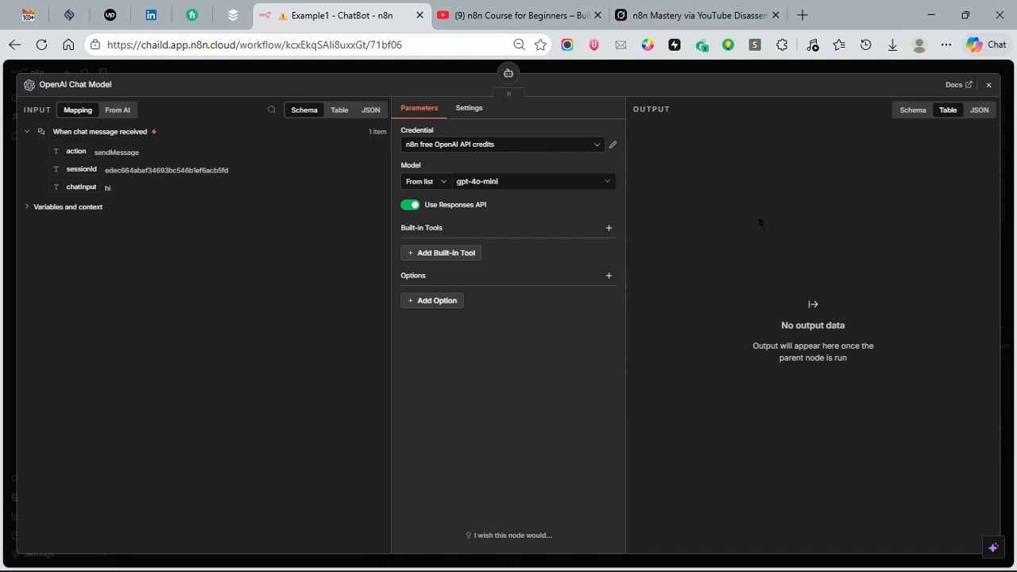
left_click(437, 301)
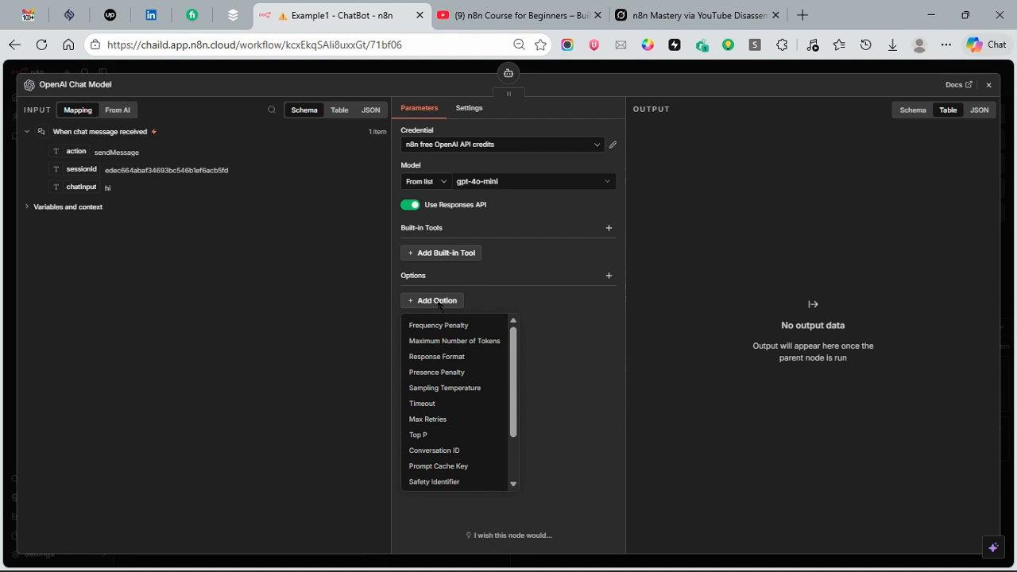
left_click(771, 228)
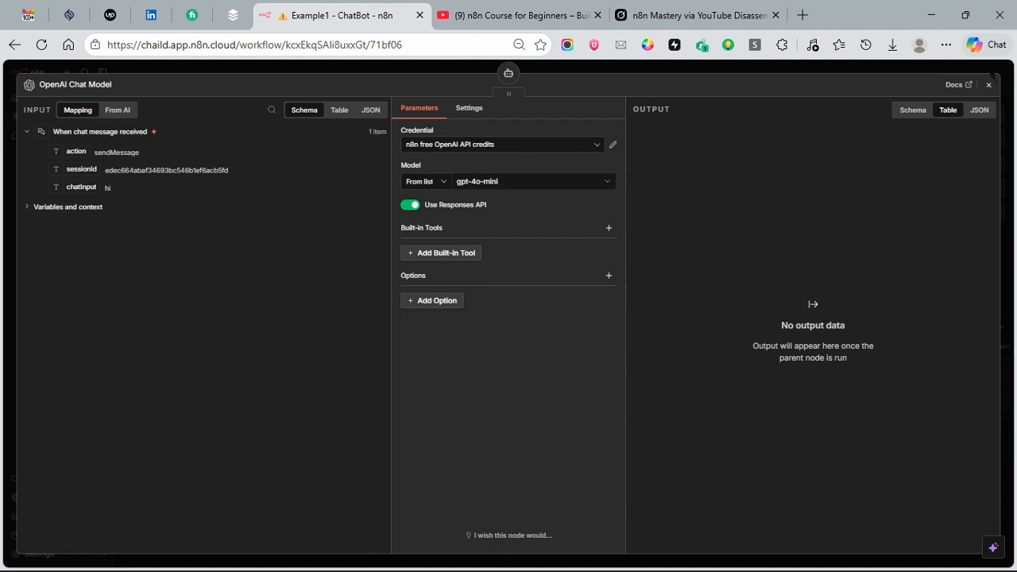
left_click(989, 85)
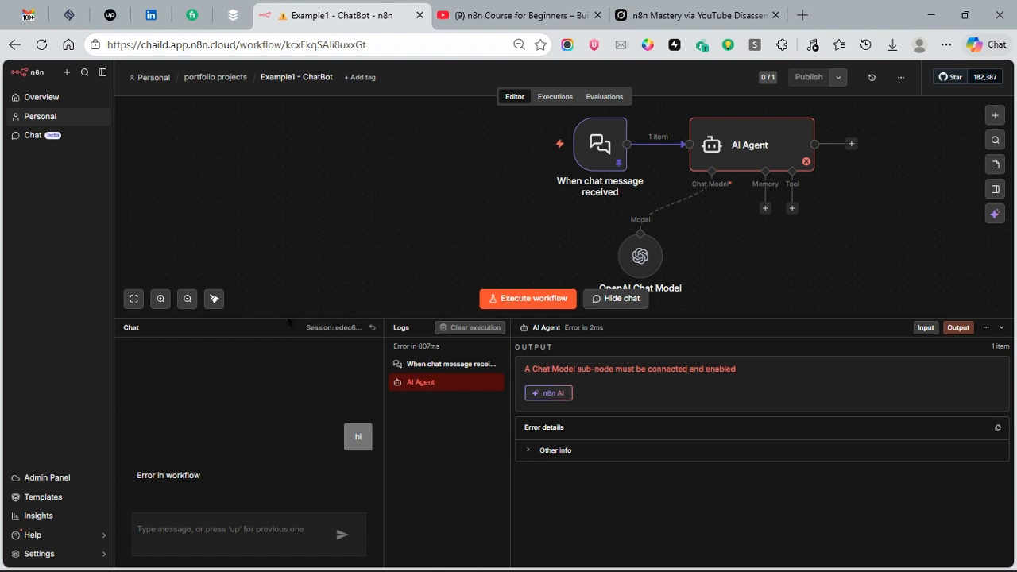
Step: Shrink the chat area and add the System Message option to the AI Agent node
left_click_drag(287, 319, 288, 413)
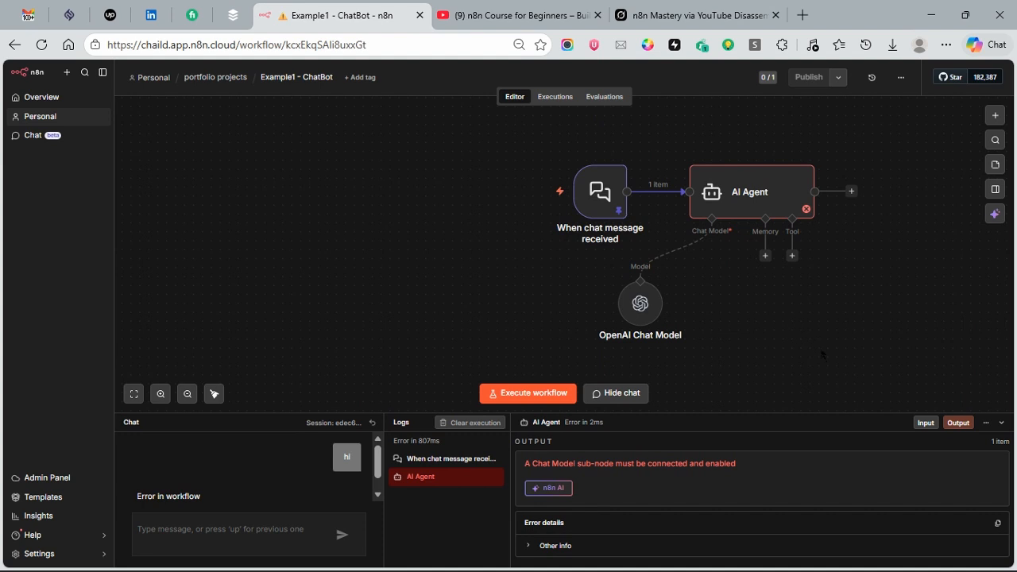
left_click(749, 197)
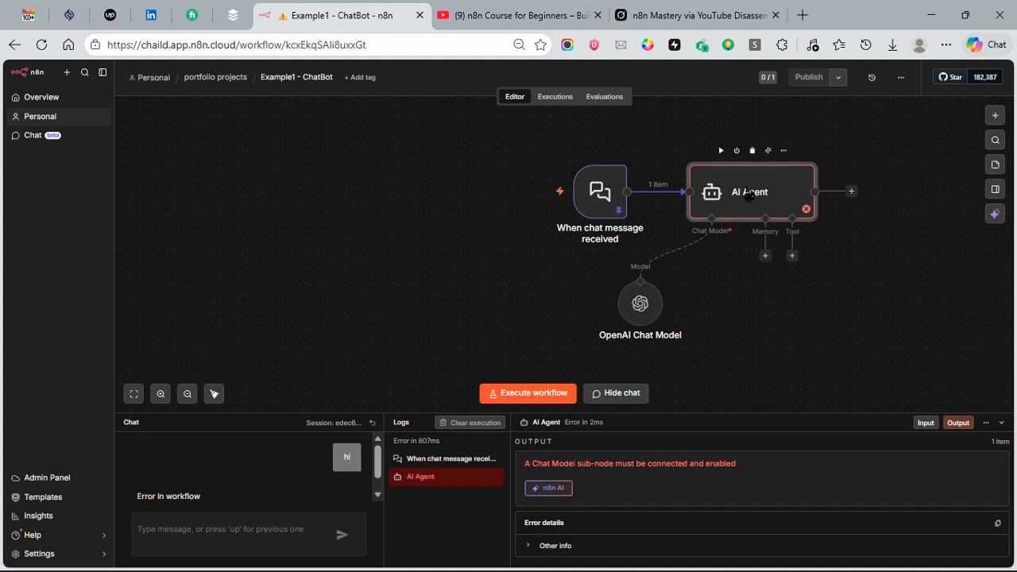
double_click(749, 194)
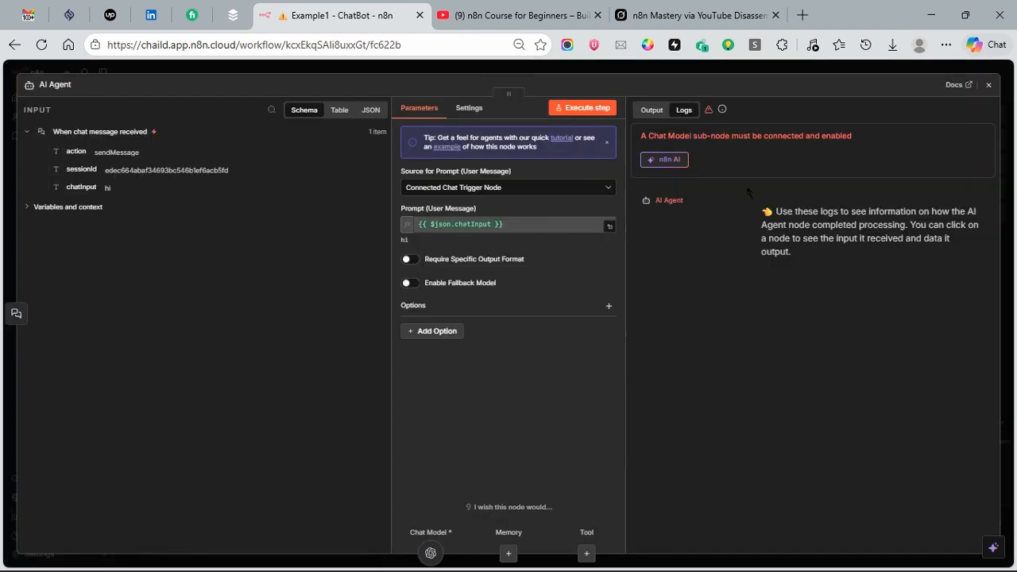
left_click(435, 332)
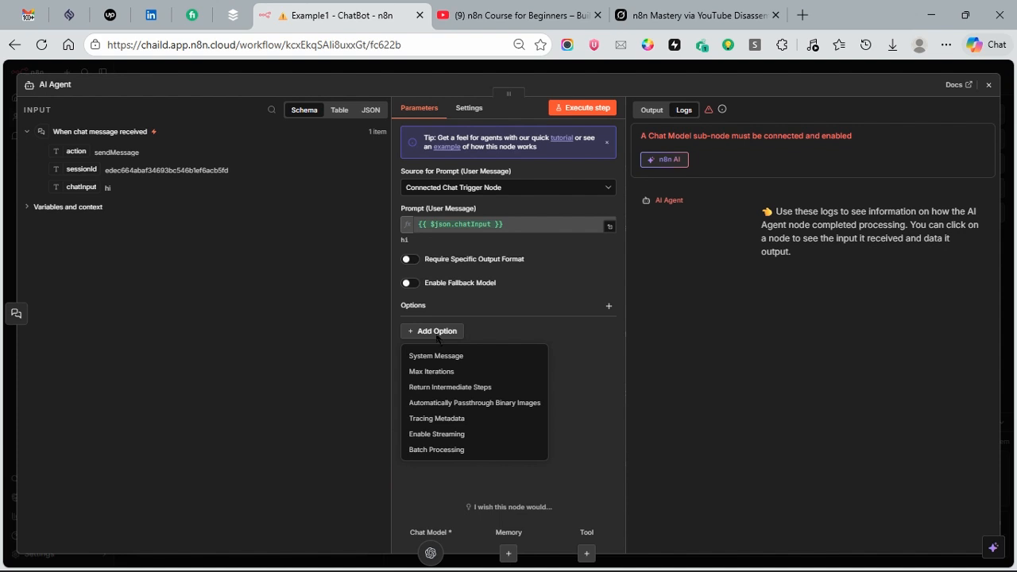
left_click(437, 356)
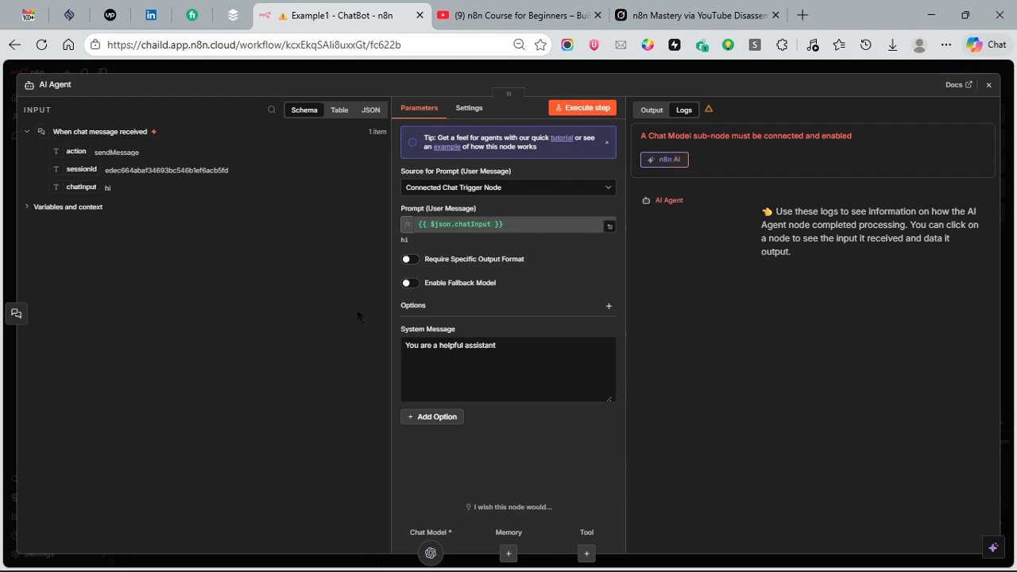
Step: Replace the AI Agent's default system message with the ranking-list prompt (Role, Instructions, Examples) copied from the "## Role" note in Notepad
left_click_drag(499, 347, 400, 356)
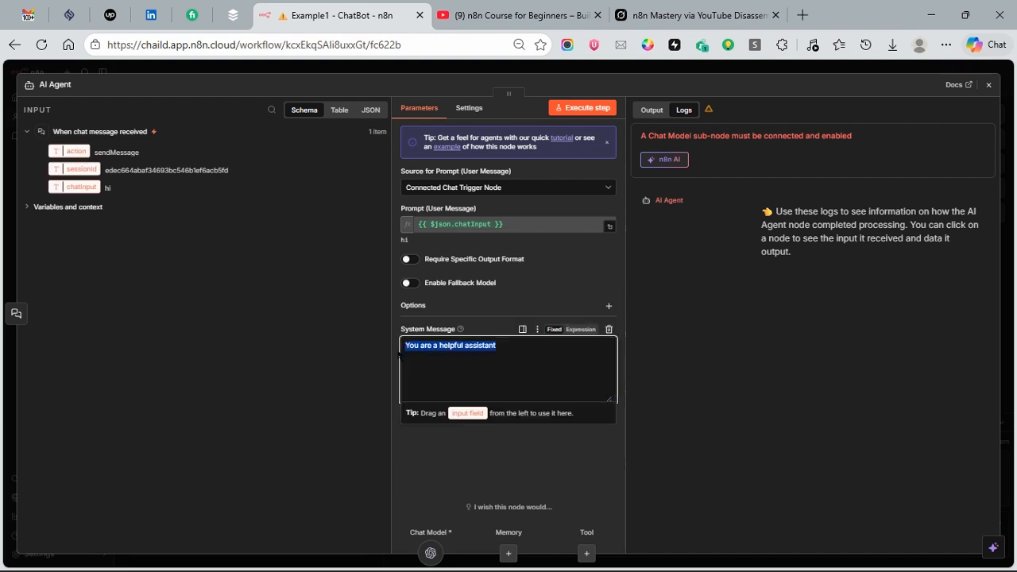
type("## Examples")
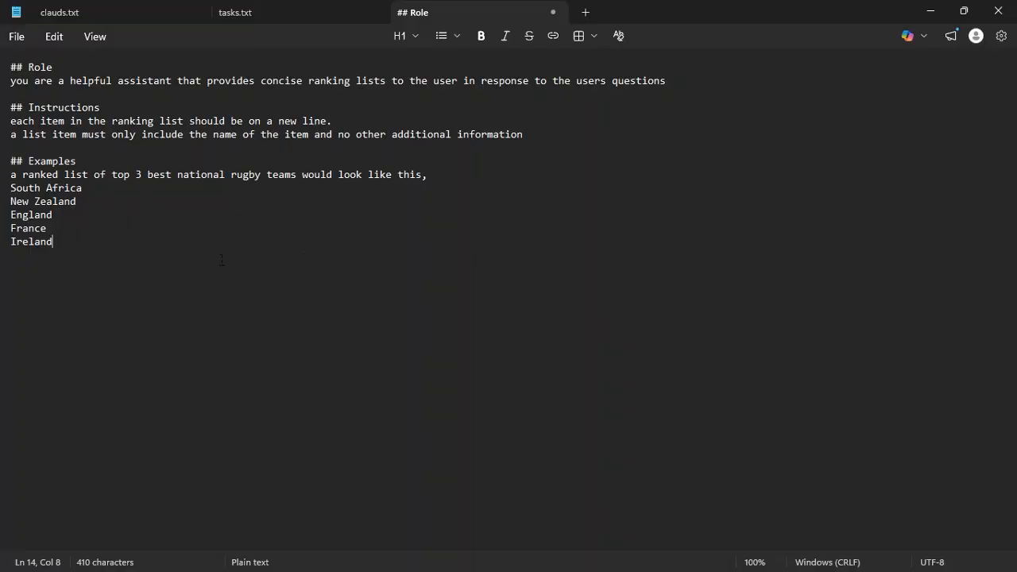
key("ctrl+a")
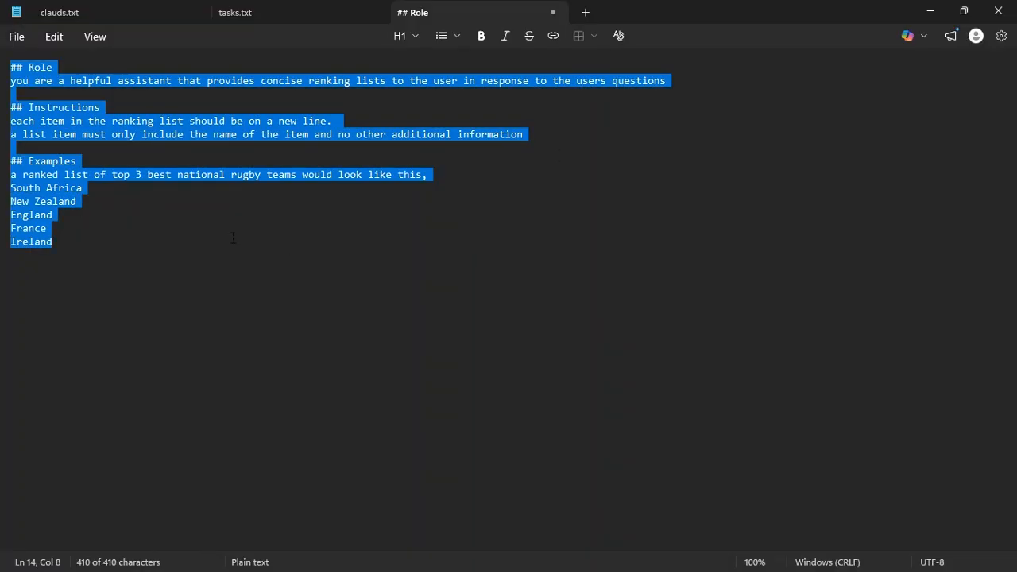
left_click(930, 11)
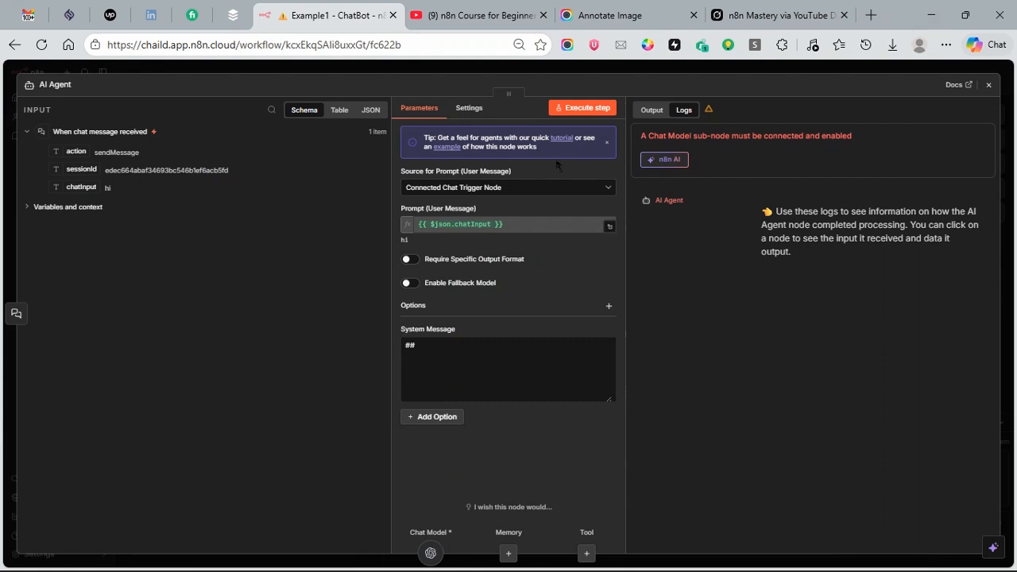
left_click(428, 370)
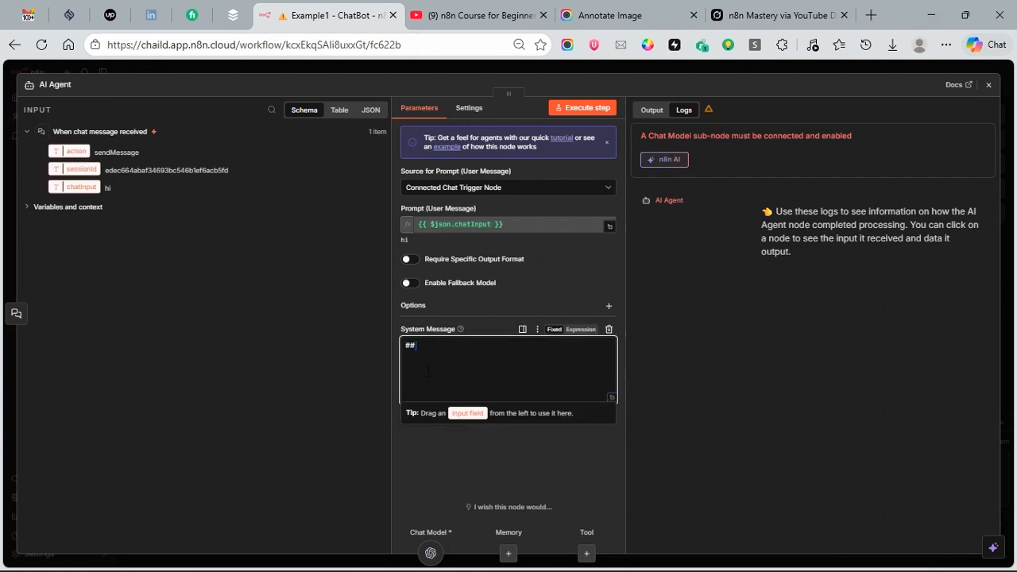
key("ctrl+v")
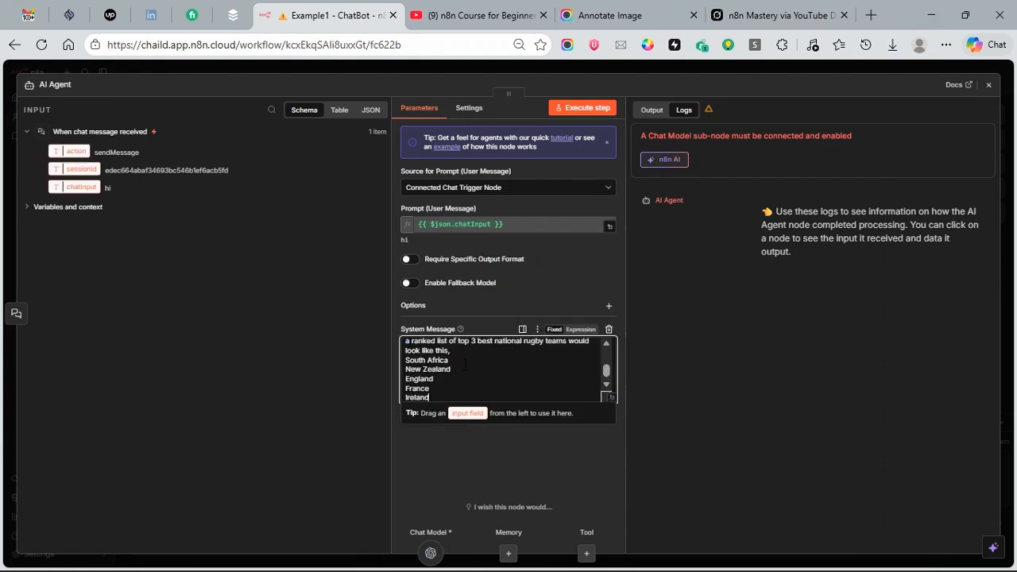
Step: Switch to Notepad to review the prompt's Role, Instructions and Examples sections, and return to the AI Agent settings in the browser
mouse_move(450, 569)
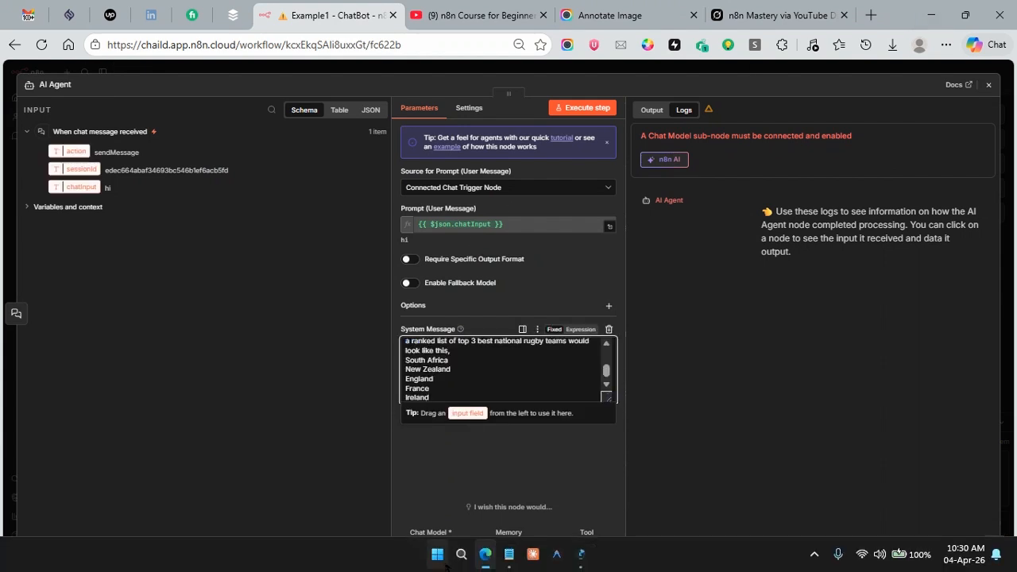
left_click(509, 554)
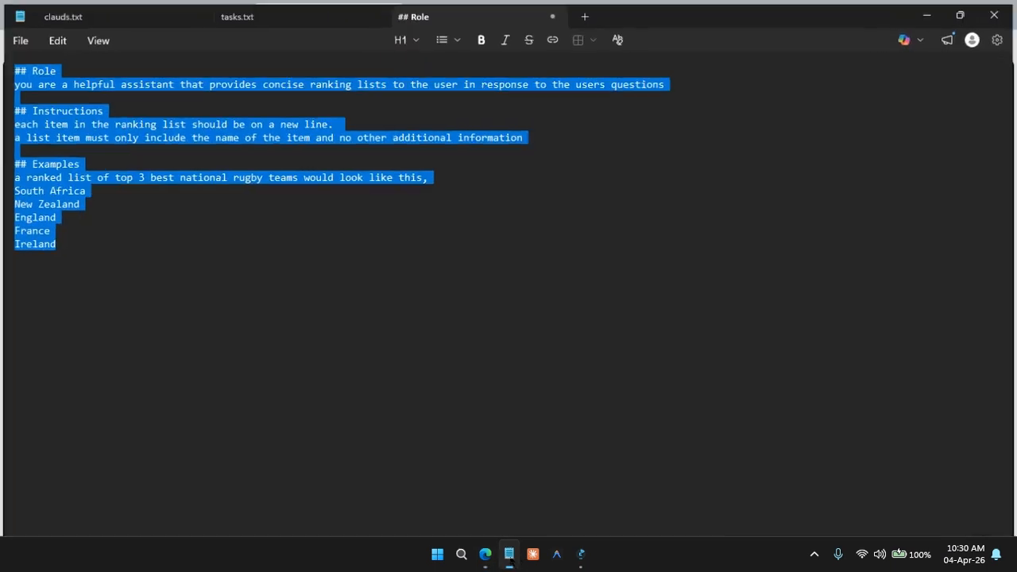
left_click(335, 255)
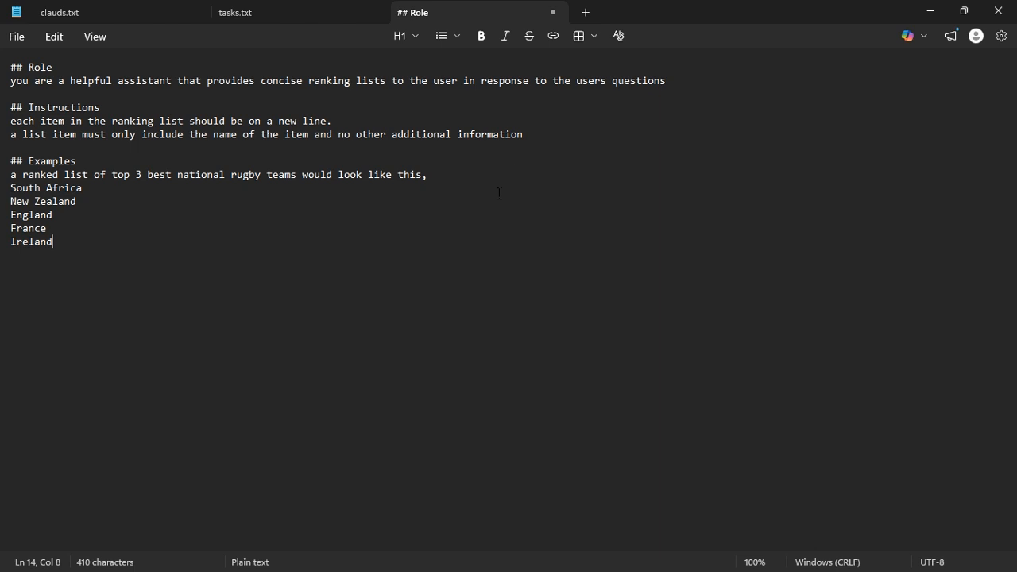
left_click(930, 10)
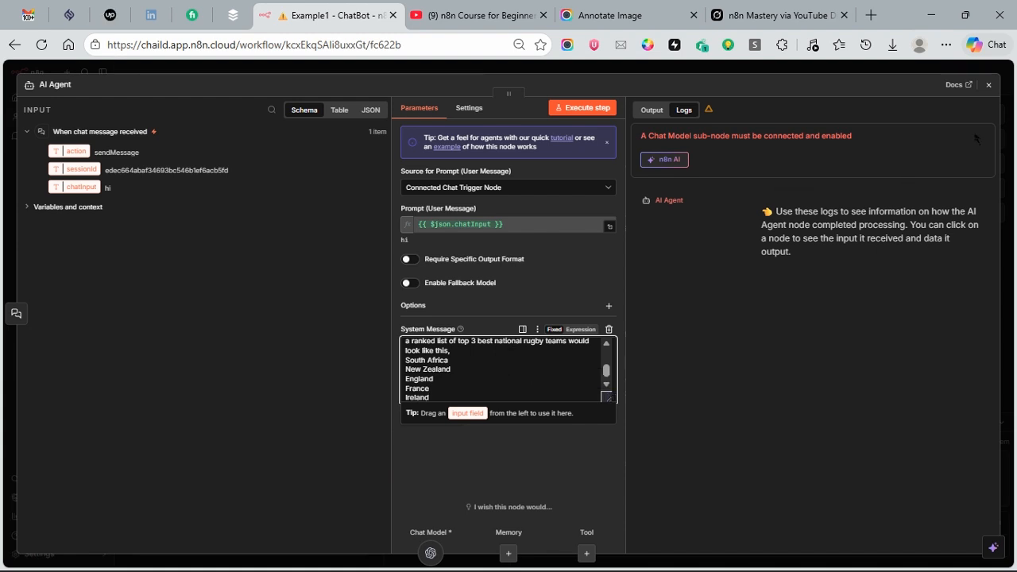
Step: Close the AI Agent settings and enlarge the chat and logs area below the canvas
left_click(989, 88)
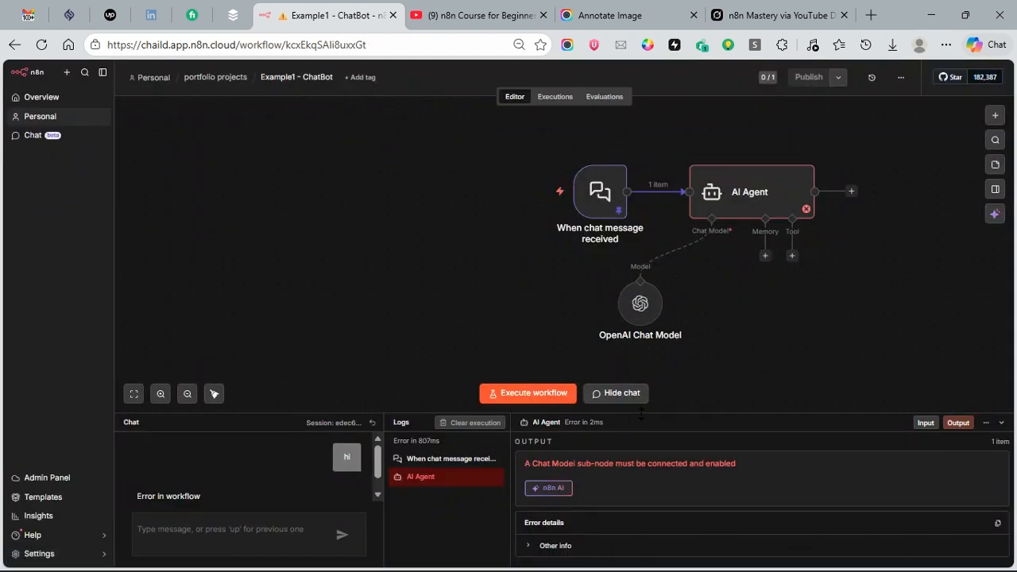
left_click_drag(642, 413, 637, 295)
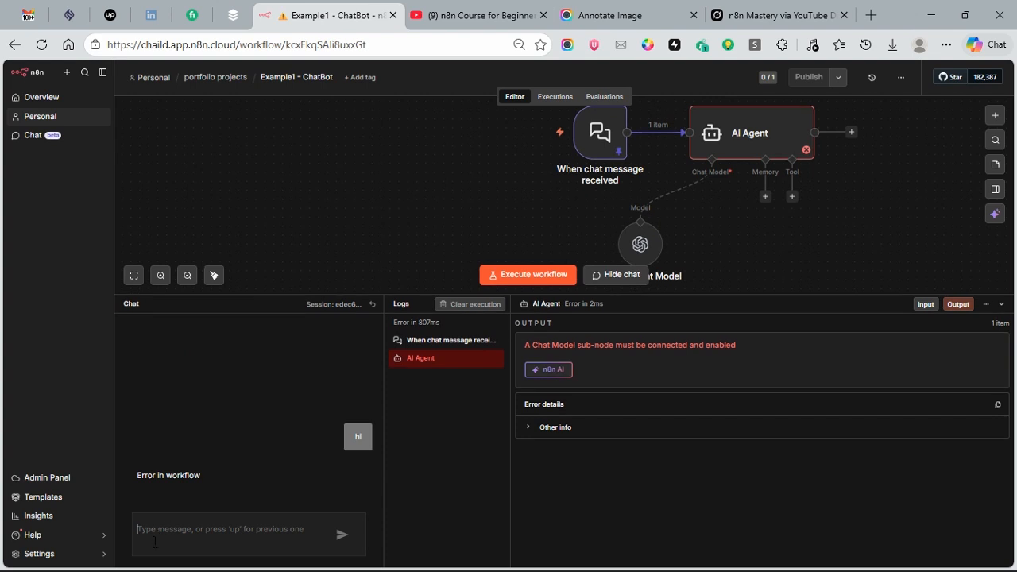
type("wha")
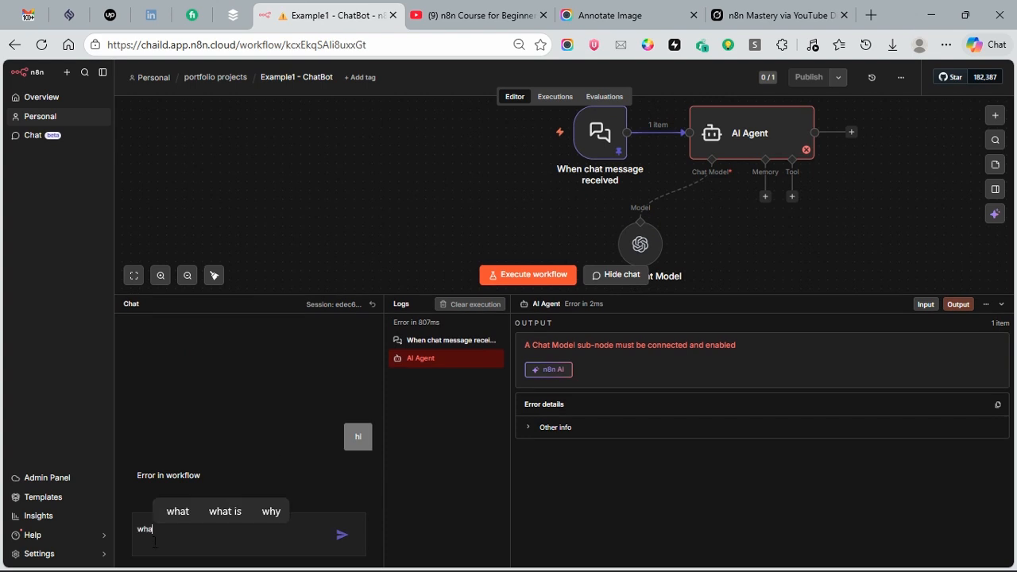
type("t are the top")
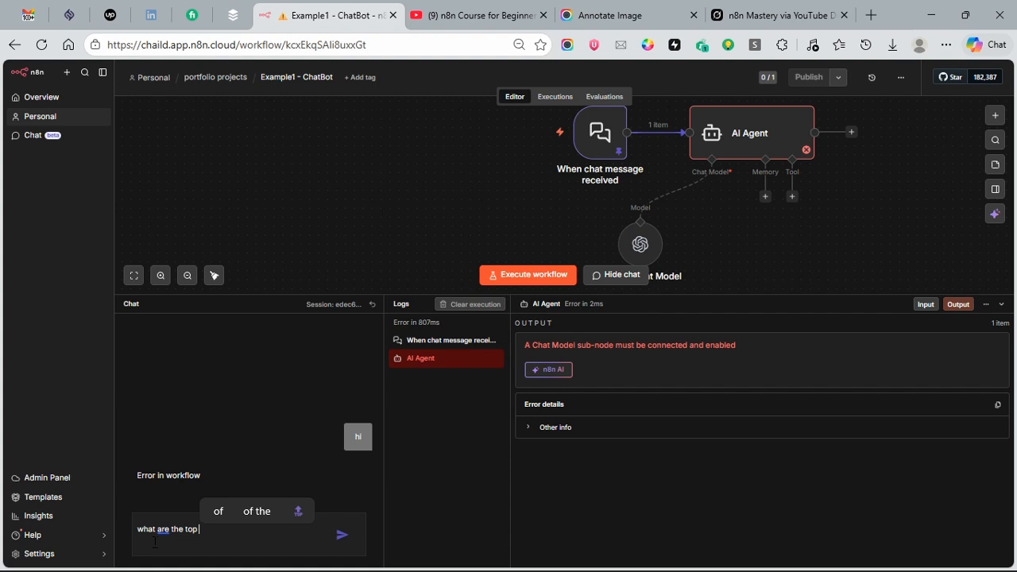
type(" 10")
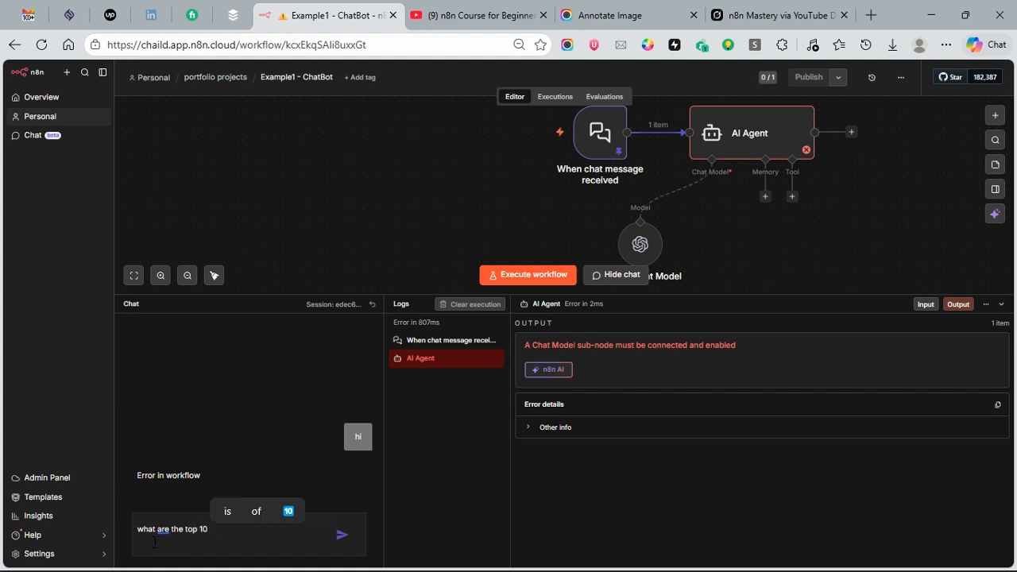
type("  most")
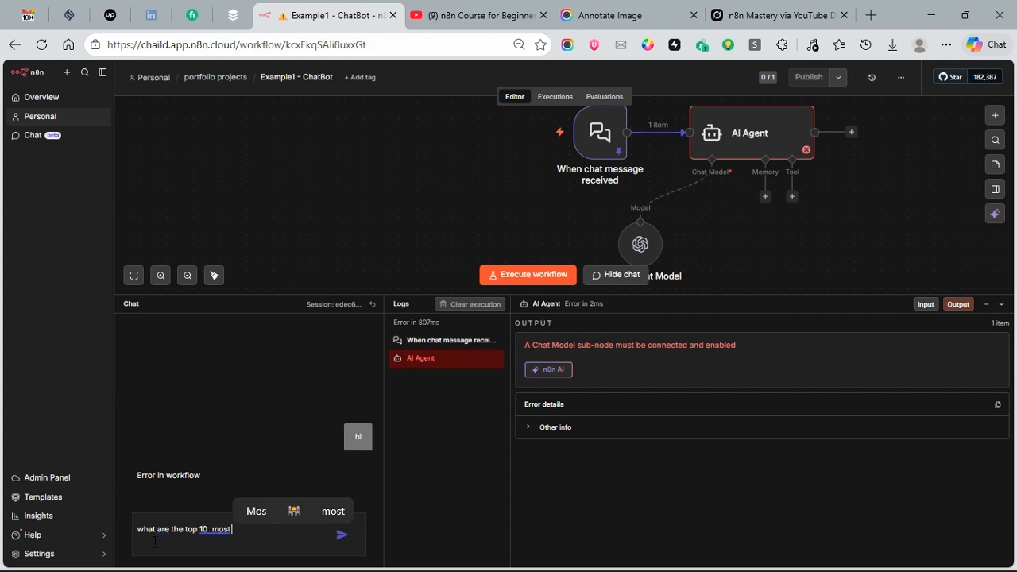
type(" populated ")
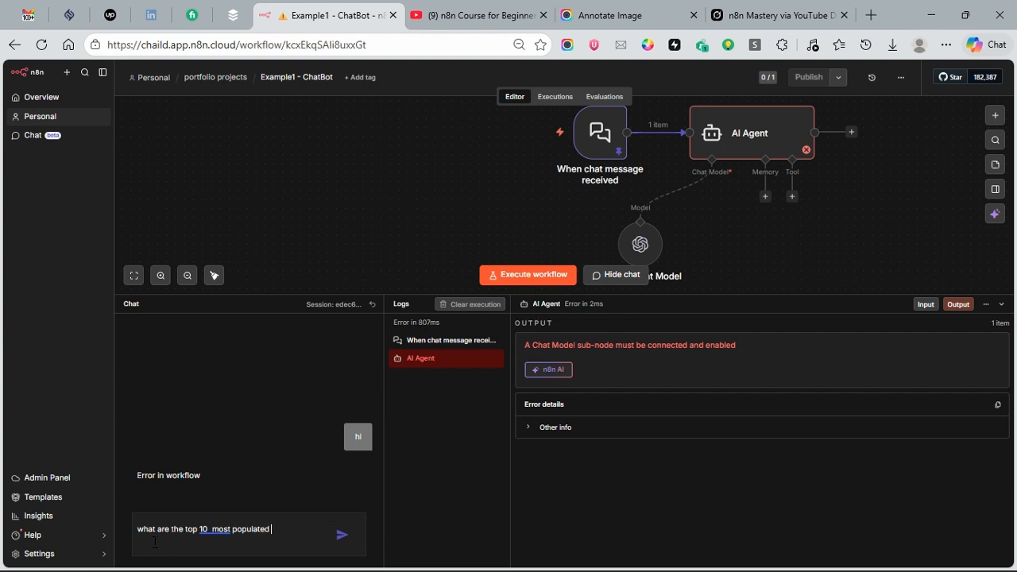
type("countries")
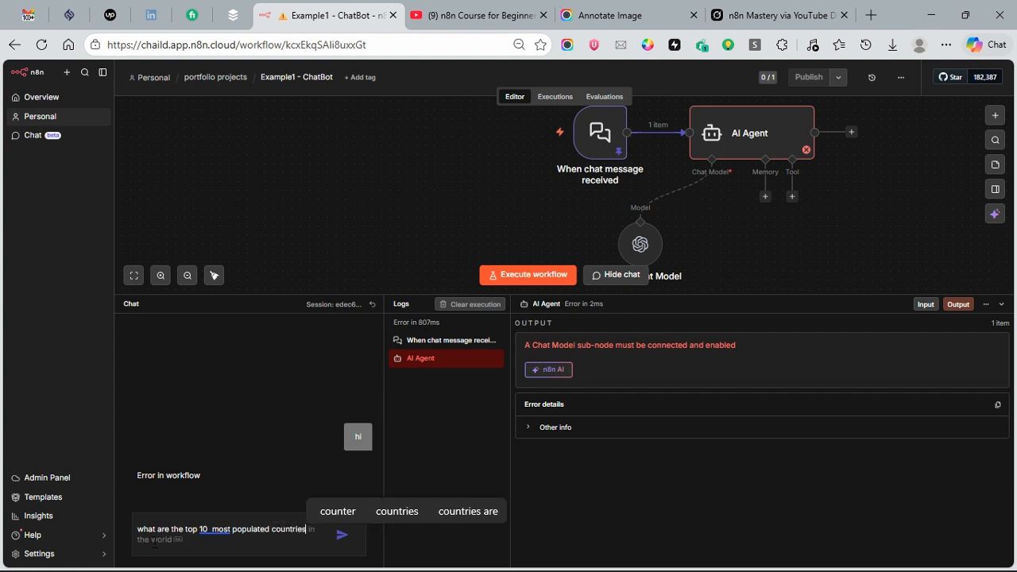
type(" in the world")
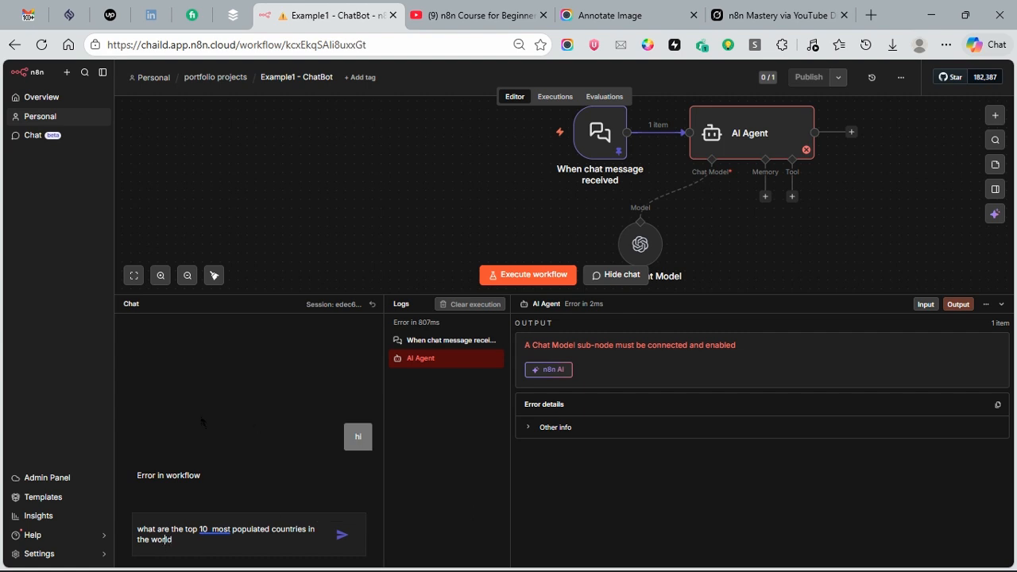
key("ctrl+a")
key("BackSpace")
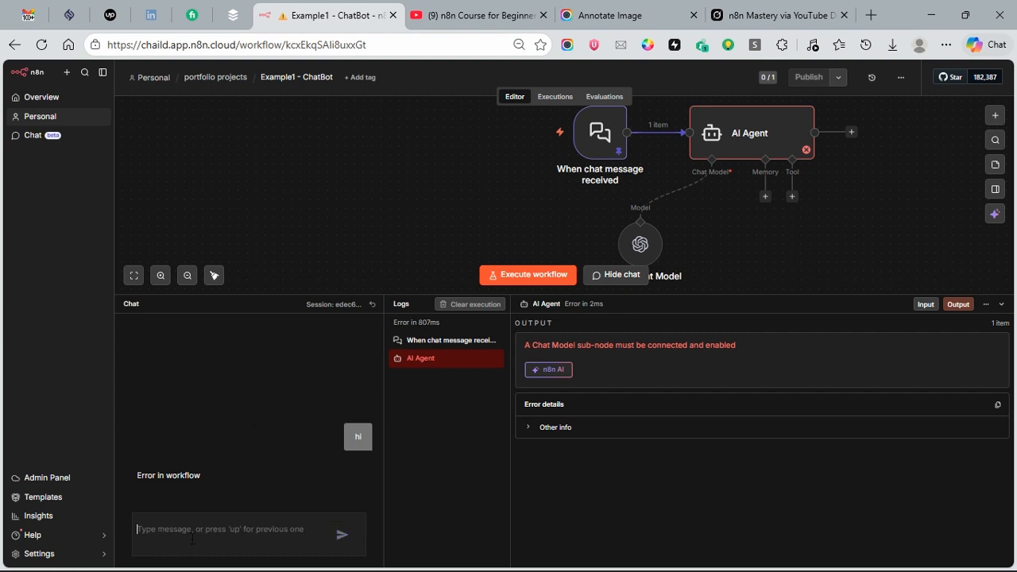
Step: Reset the chat session, unpin the data on the chat trigger node and return to the canvas
left_click(371, 303)
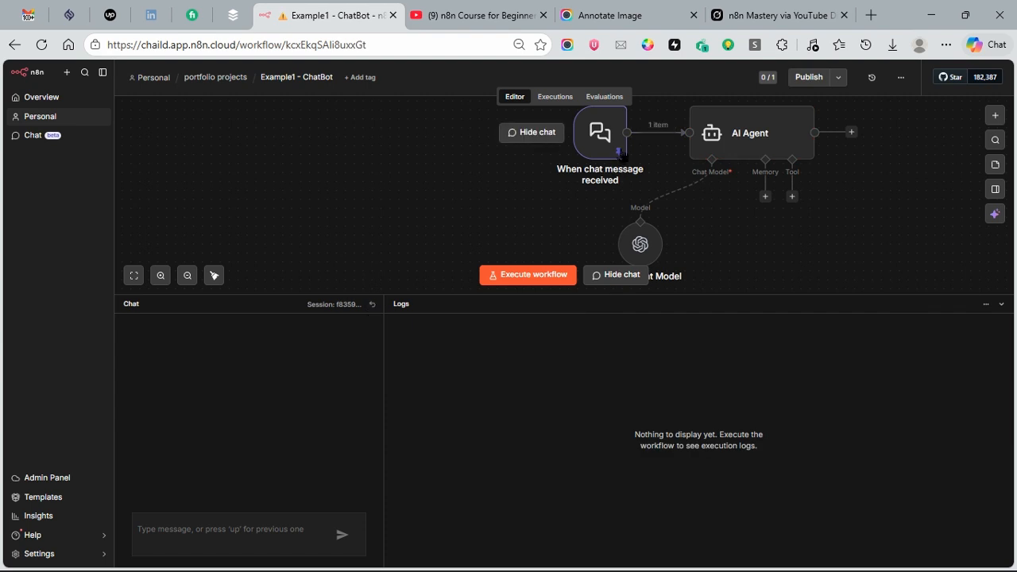
left_click(618, 151)
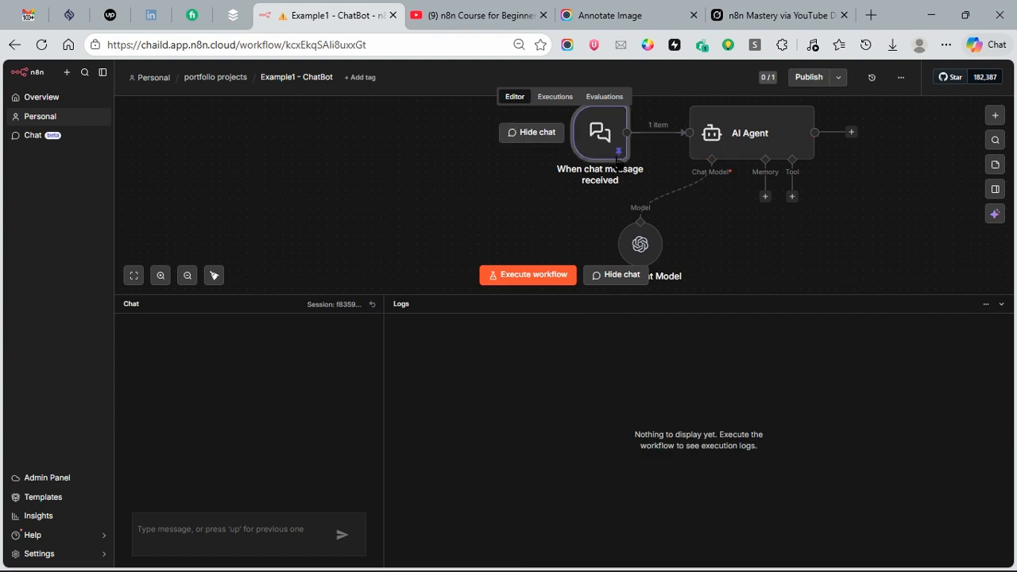
double_click(619, 151)
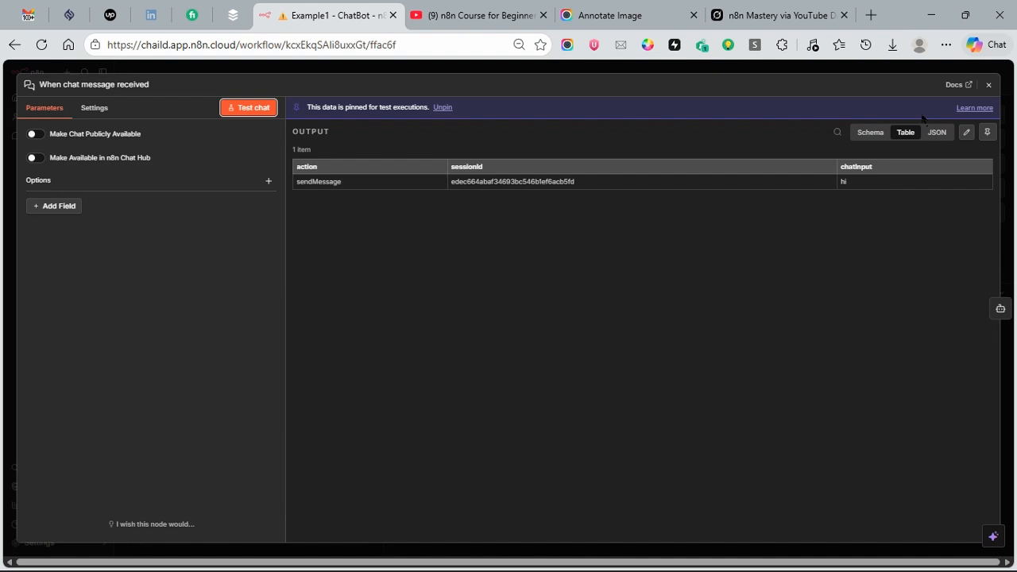
left_click(988, 134)
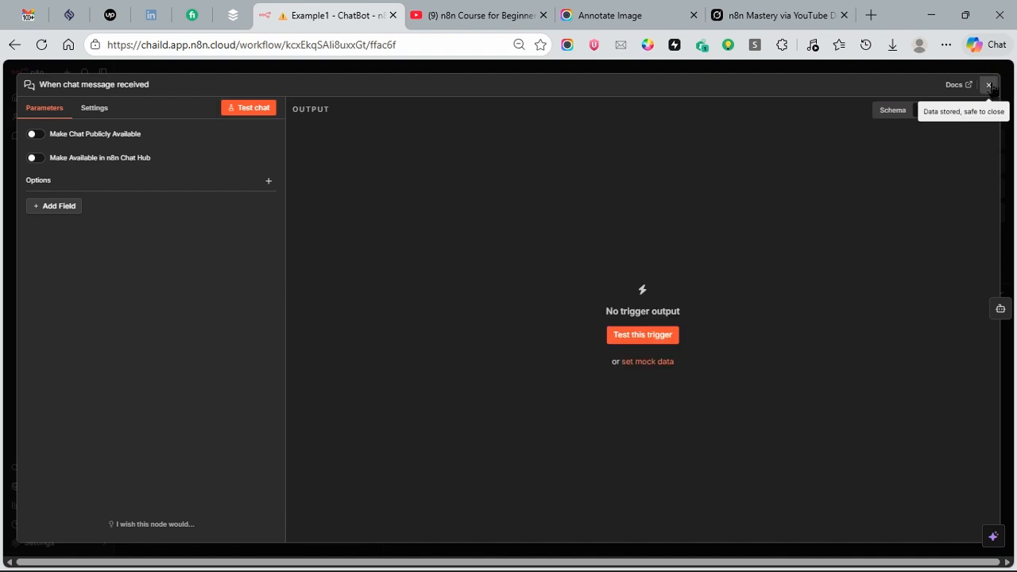
key("Escape")
Step: Send the chat message "what are the top 10 most populated countries in the world"
left_click(194, 552)
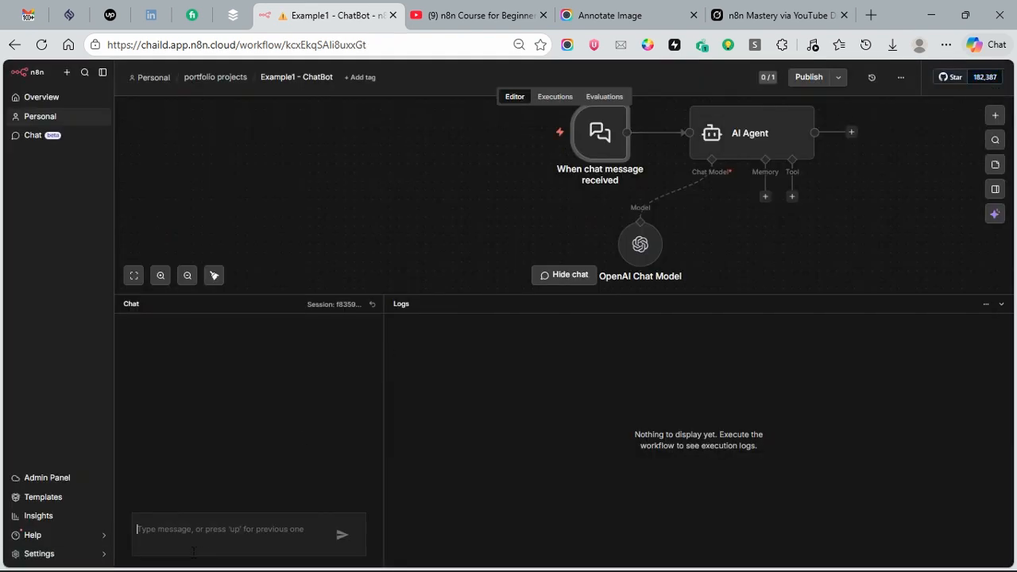
type("what are the top 10  most populated countries in the world")
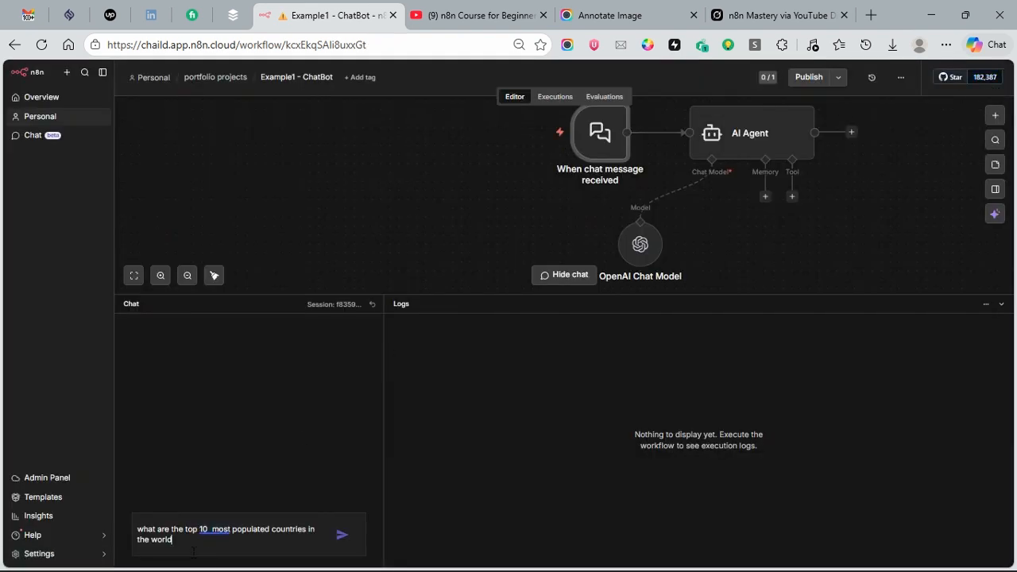
left_click(341, 536)
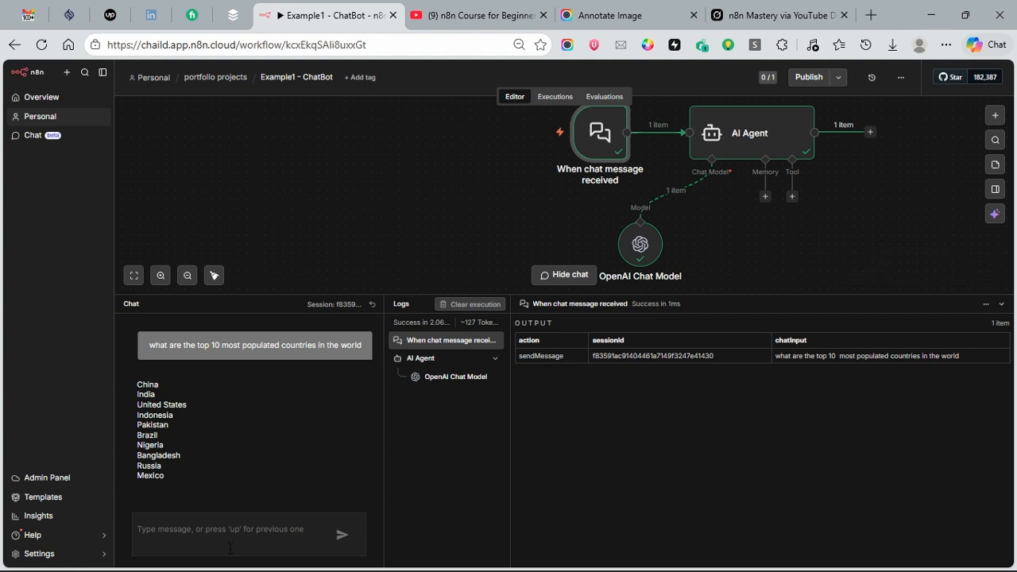
Step: Send the follow-up chat message "what are the next five"
type("what are the")
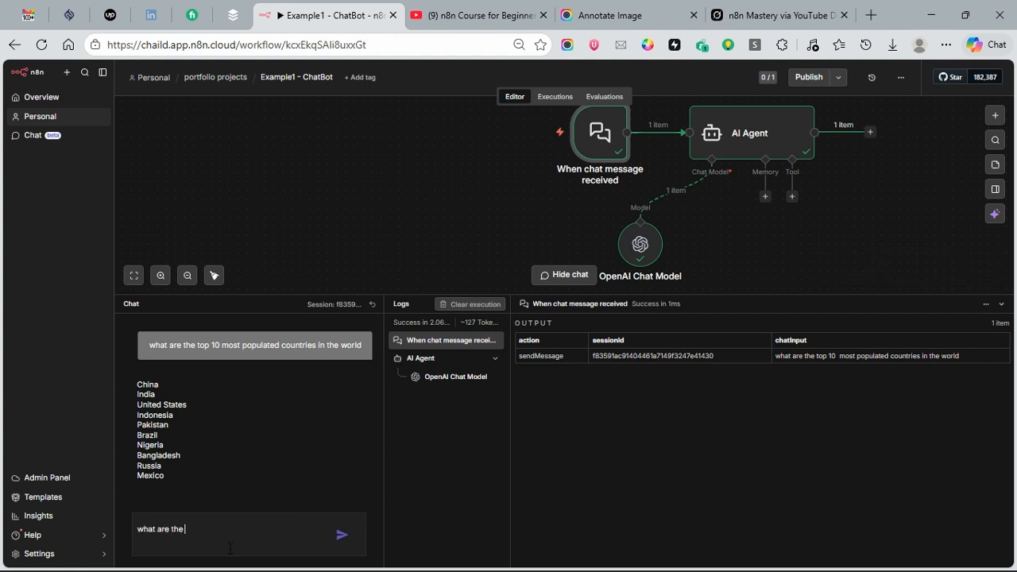
type(" next")
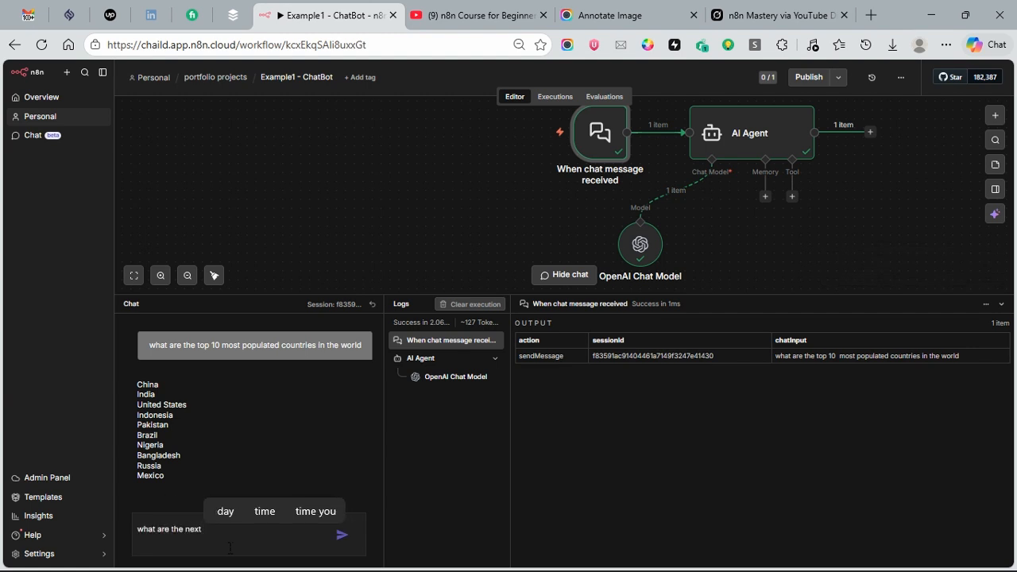
type(" five")
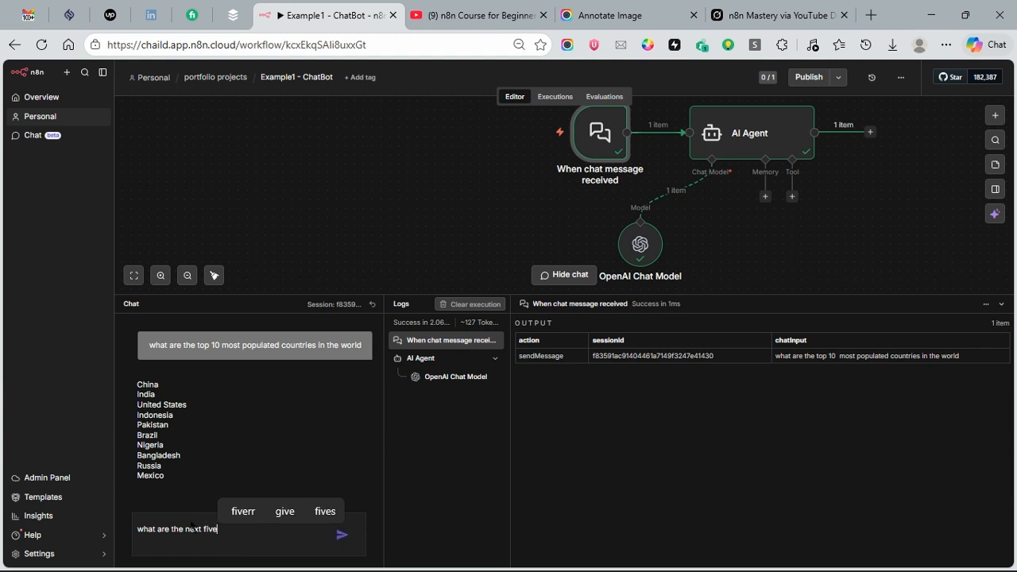
left_click(340, 534)
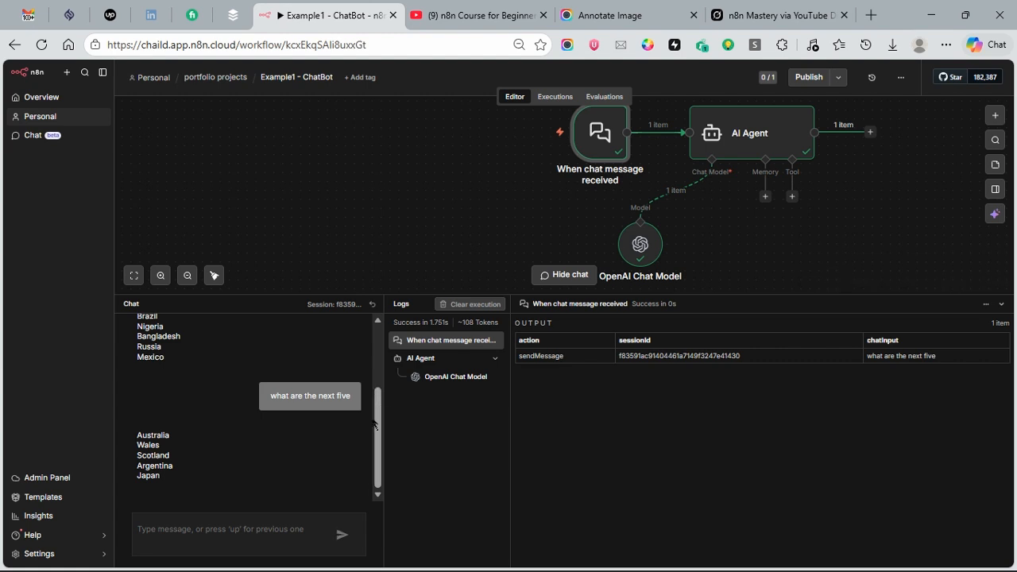
Step: Switch to the Grok page to read its explanation of the follow-up behaviour, and return to the workflow to review the chat replies
left_click_drag(378, 417, 376, 479)
left_click(770, 15)
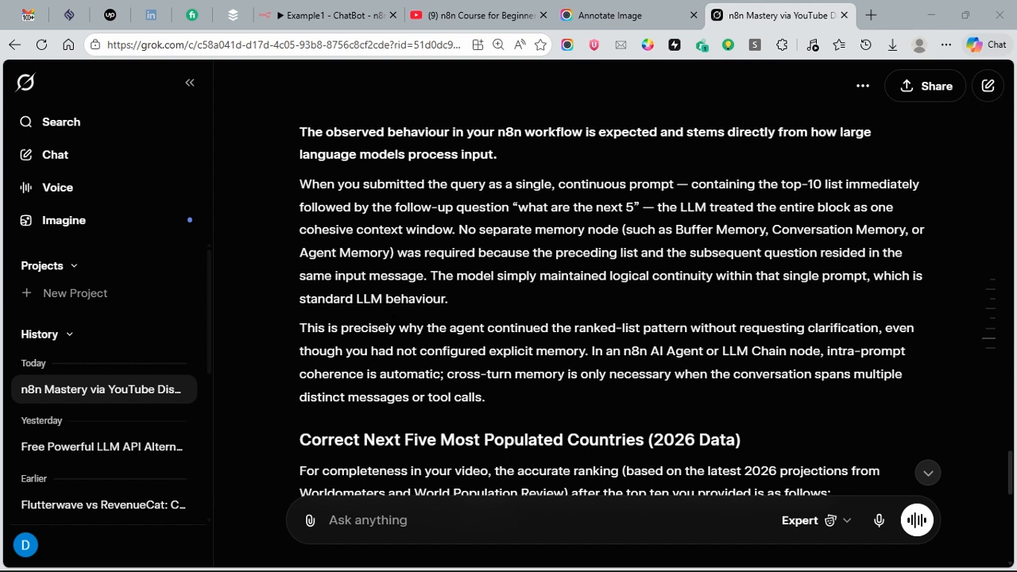
left_click(330, 15)
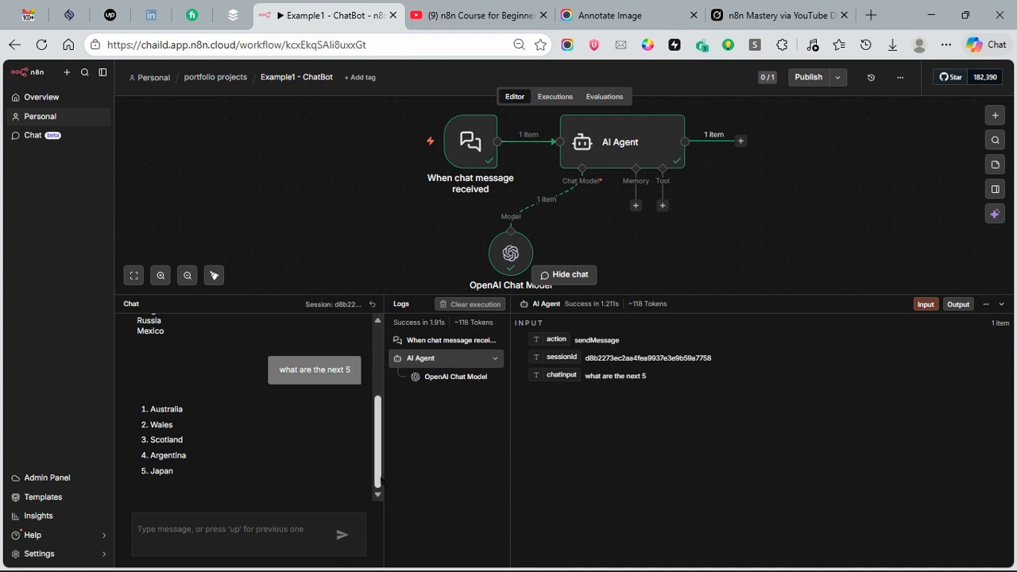
left_click_drag(378, 480, 379, 443)
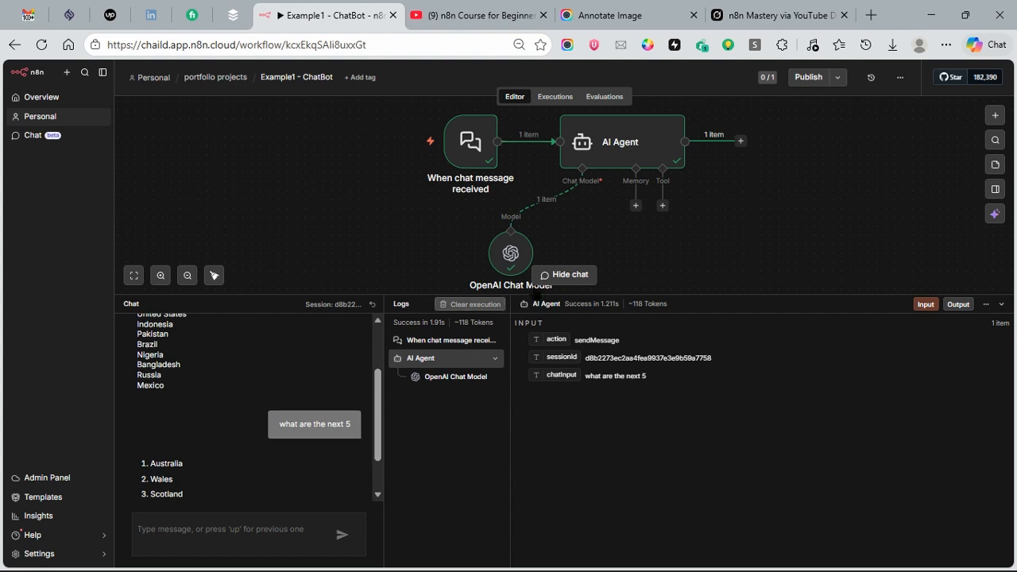
Step: Attach a Simple Memory node to the AI Agent, checking its Variables and context, and place it beside the OpenAI Chat Model
left_click(636, 209)
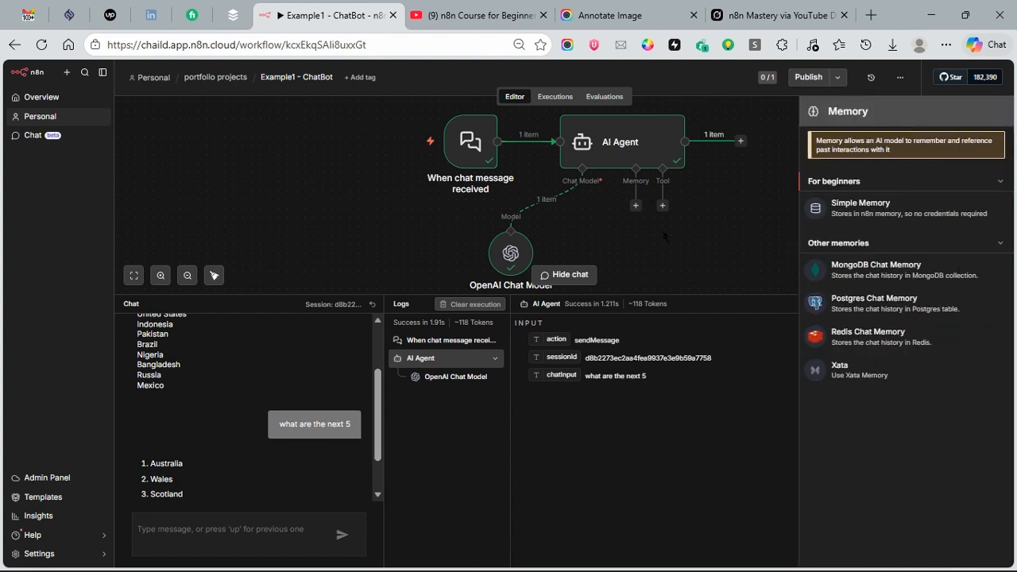
left_click_drag(871, 212, 630, 209)
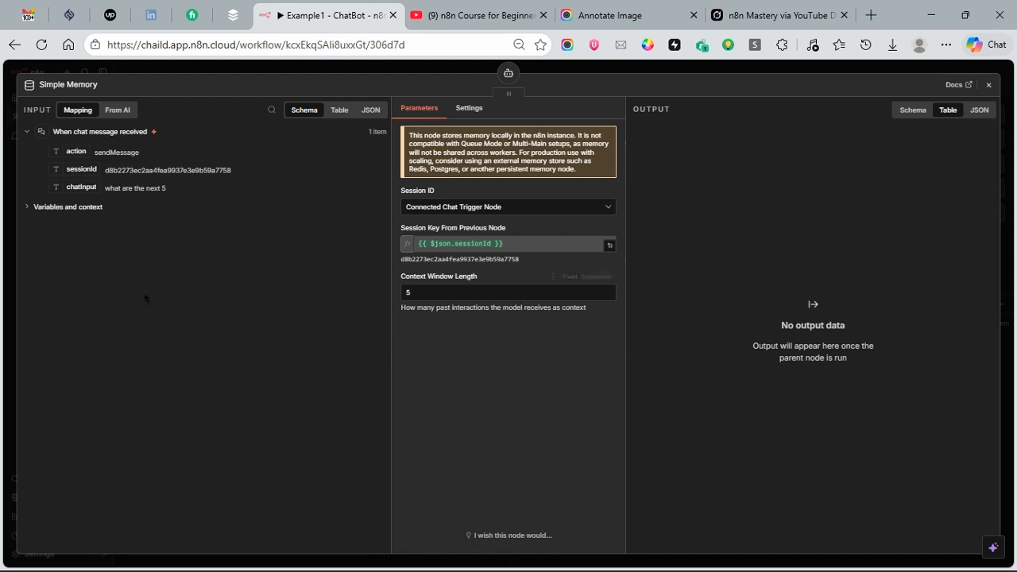
left_click(28, 208)
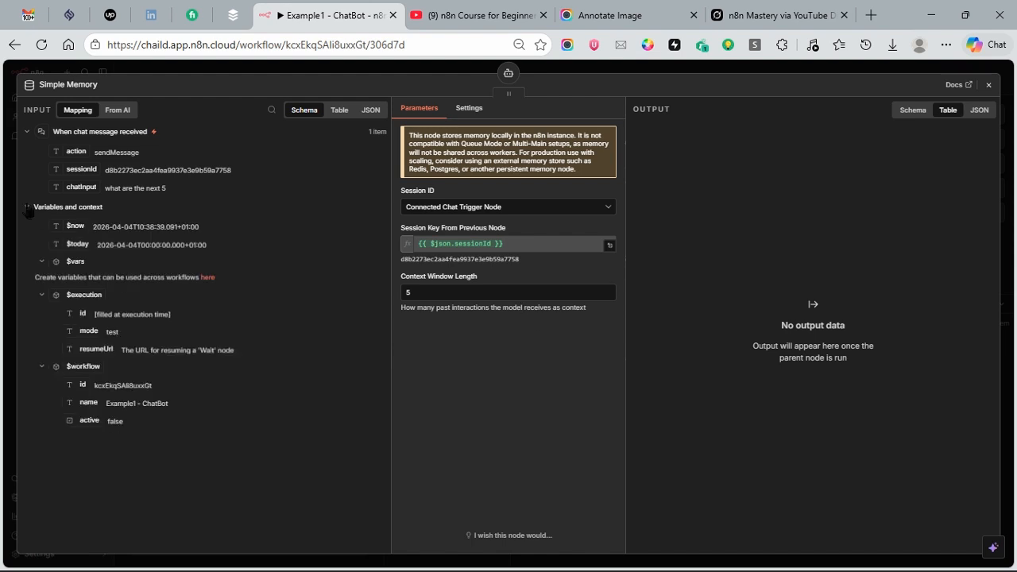
left_click(29, 208)
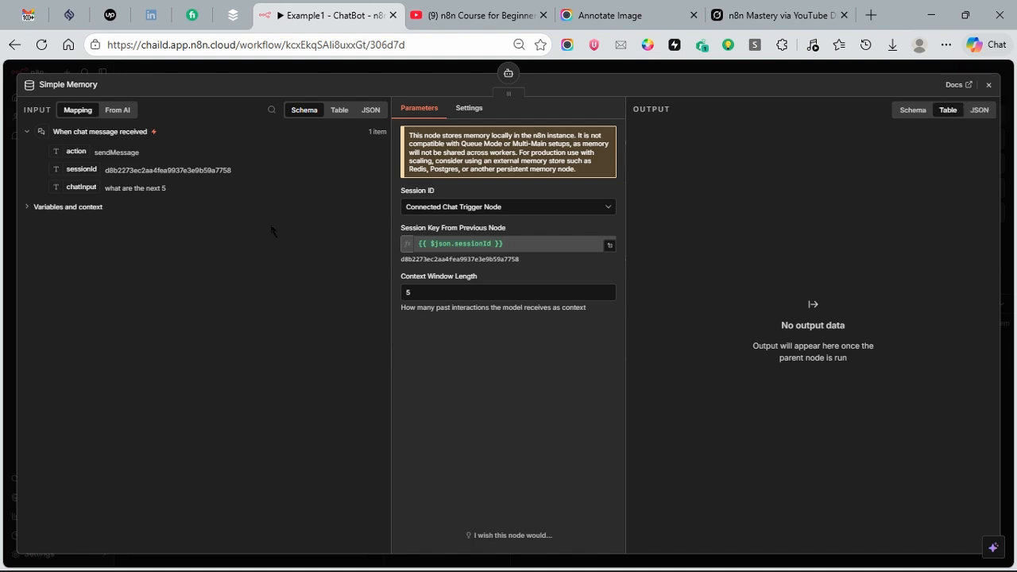
left_click(25, 208)
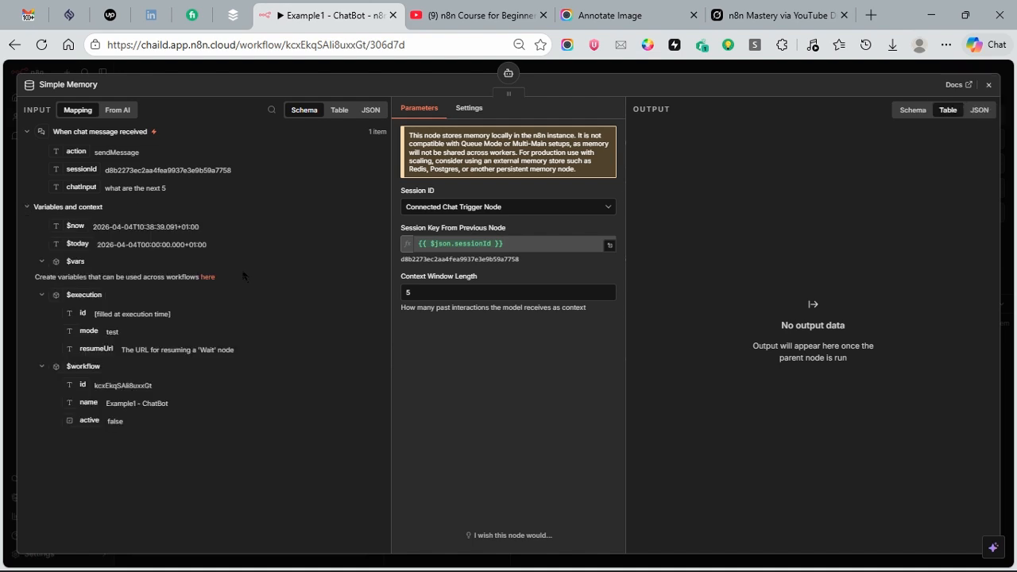
left_click(988, 86)
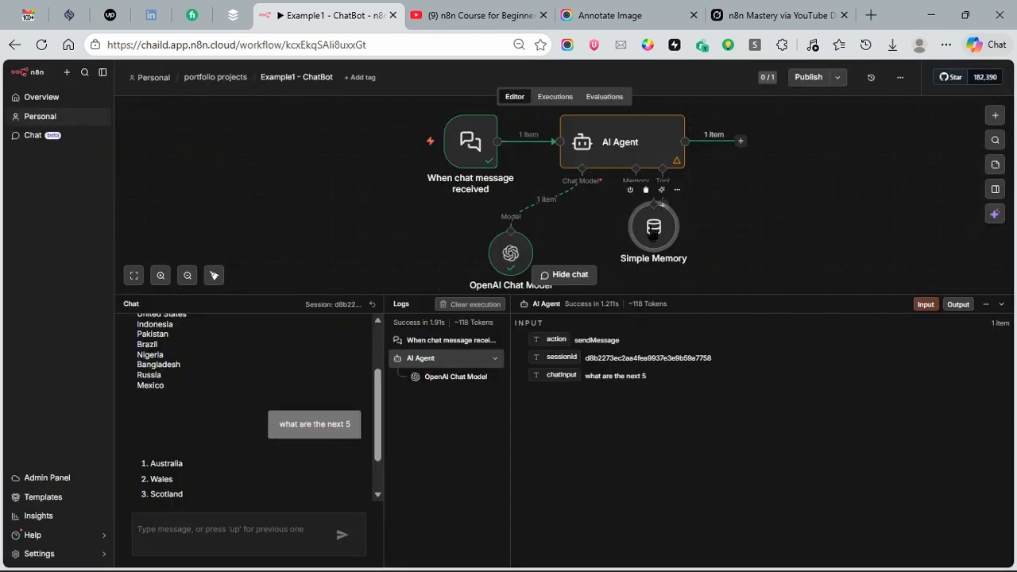
left_click_drag(653, 226, 581, 252)
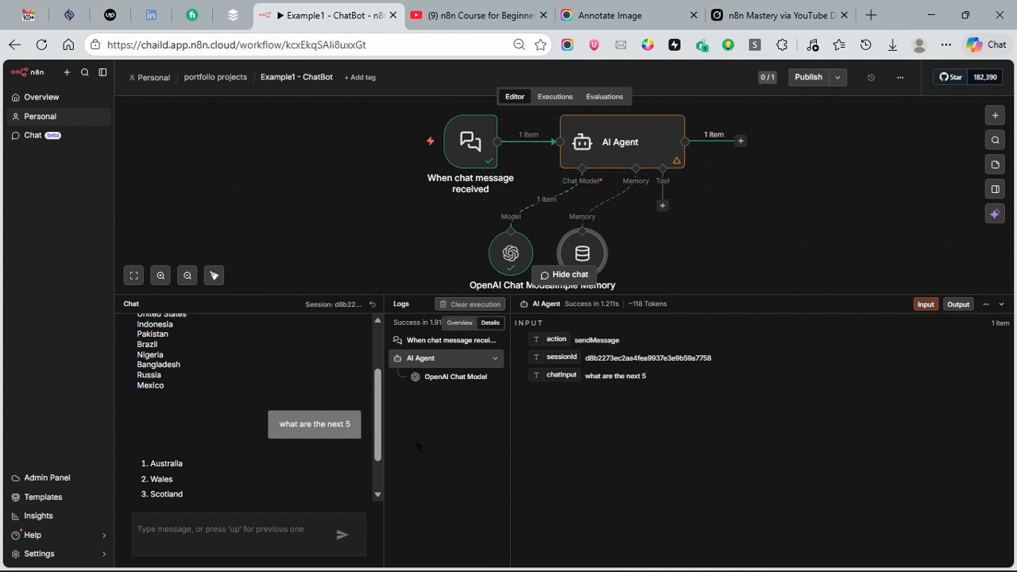
Step: Review the two earlier questions in the chat history and start a fresh chat session
left_click_drag(375, 430, 134, 350)
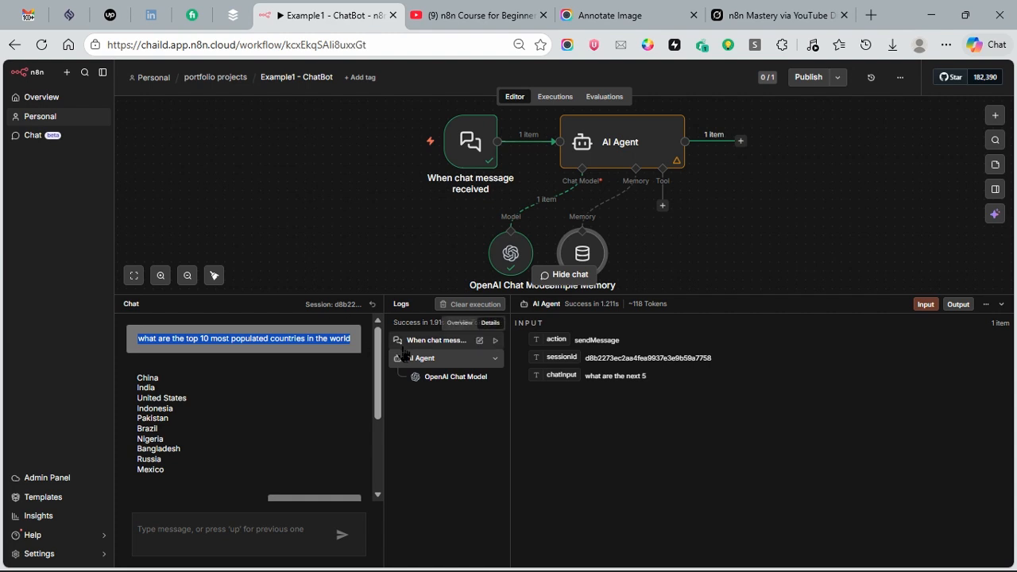
scroll(380, 409, "down", 2)
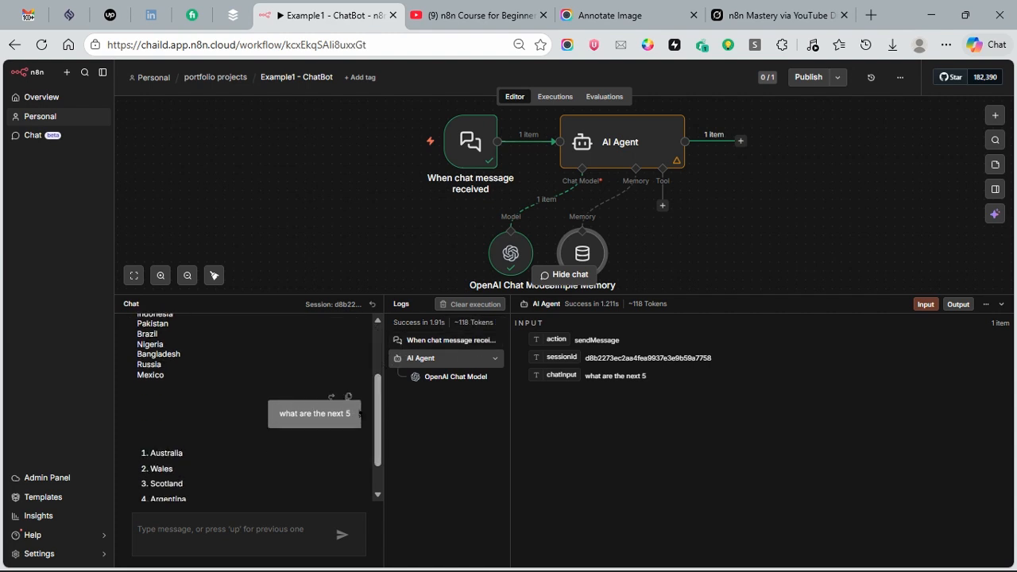
left_click_drag(358, 418, 278, 414)
key("super+c")
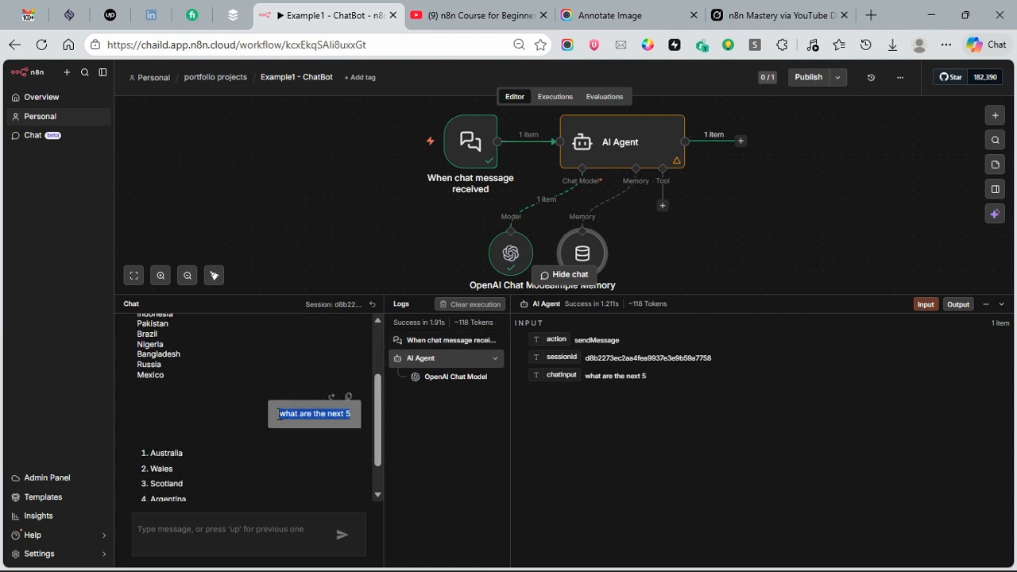
left_click(372, 304)
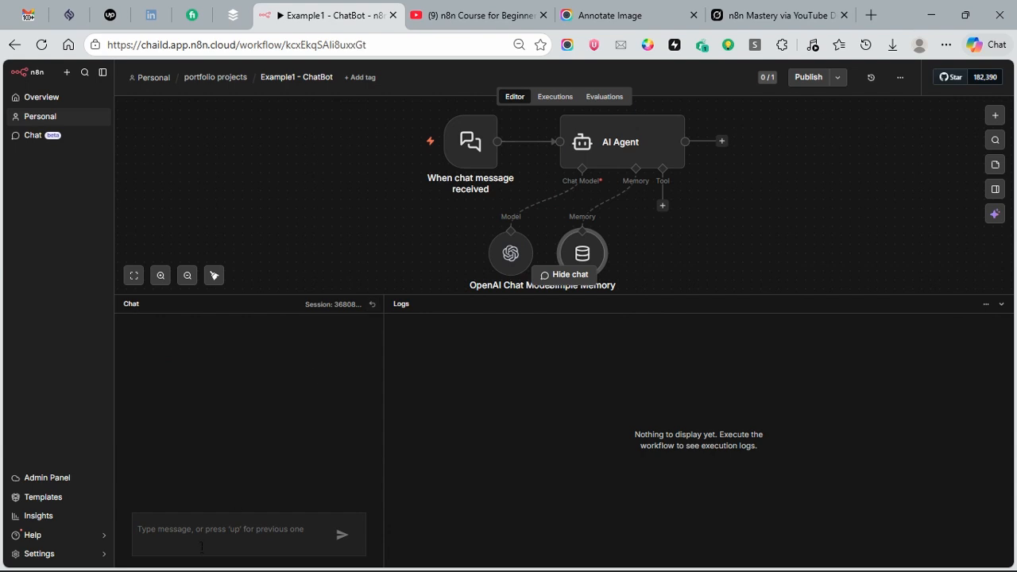
Step: Send the chat message "what are the top 10 most populated countries in the world" in the fresh session
key("super+v")
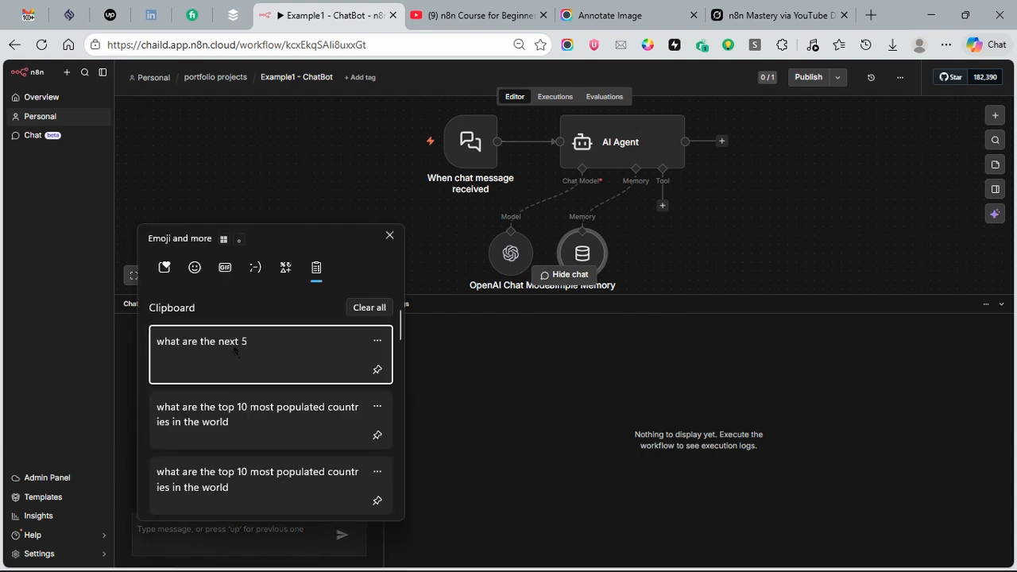
left_click(233, 425)
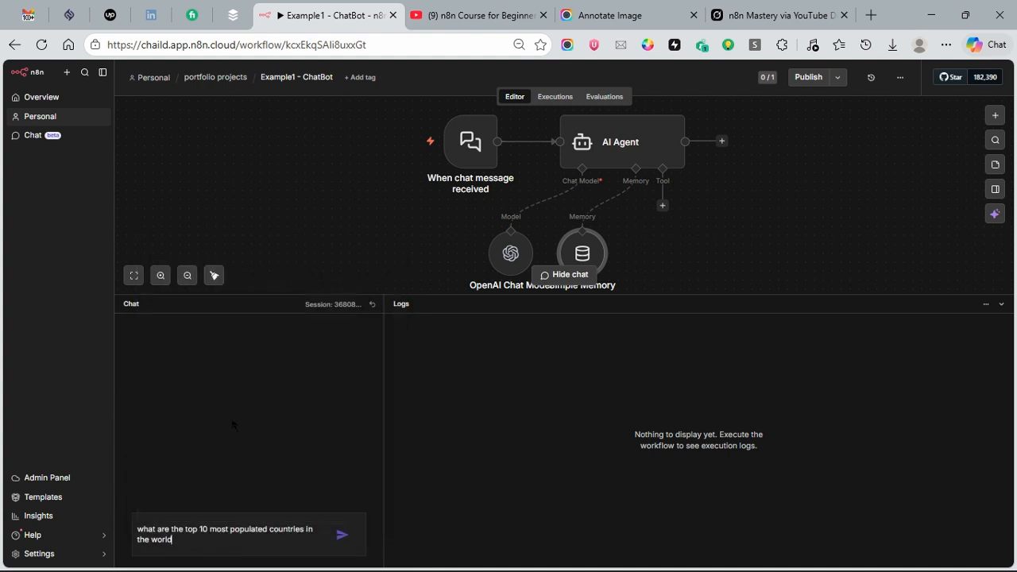
left_click(341, 537)
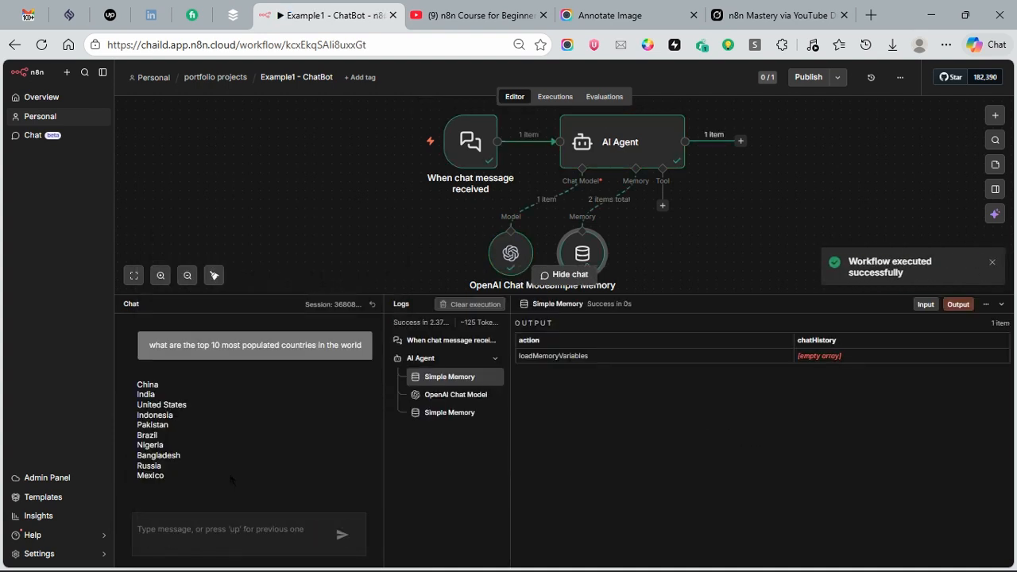
Step: Send the follow-up chat message "what are the next 5" and review the reply in the conversation
key("super+v")
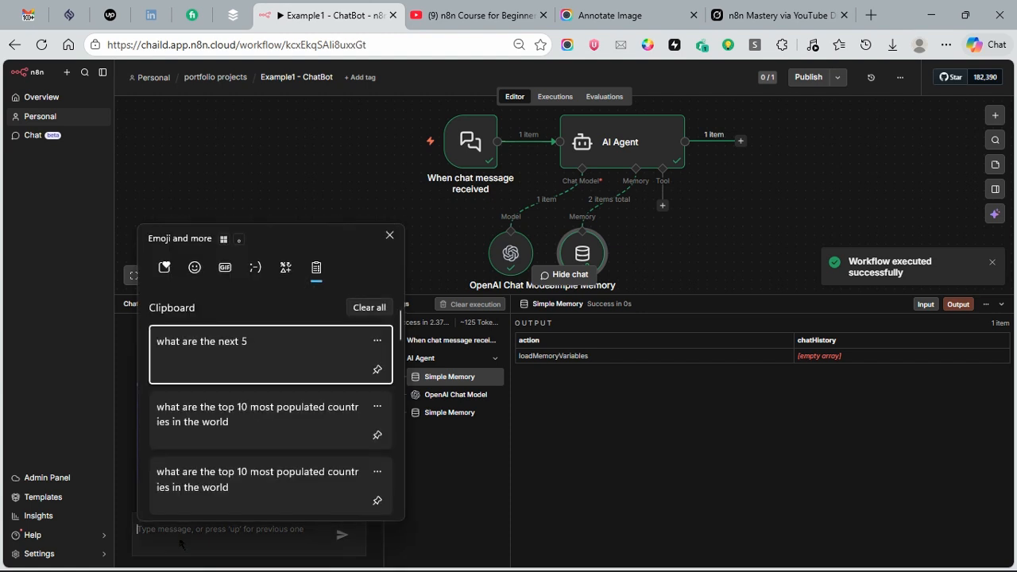
left_click(284, 344)
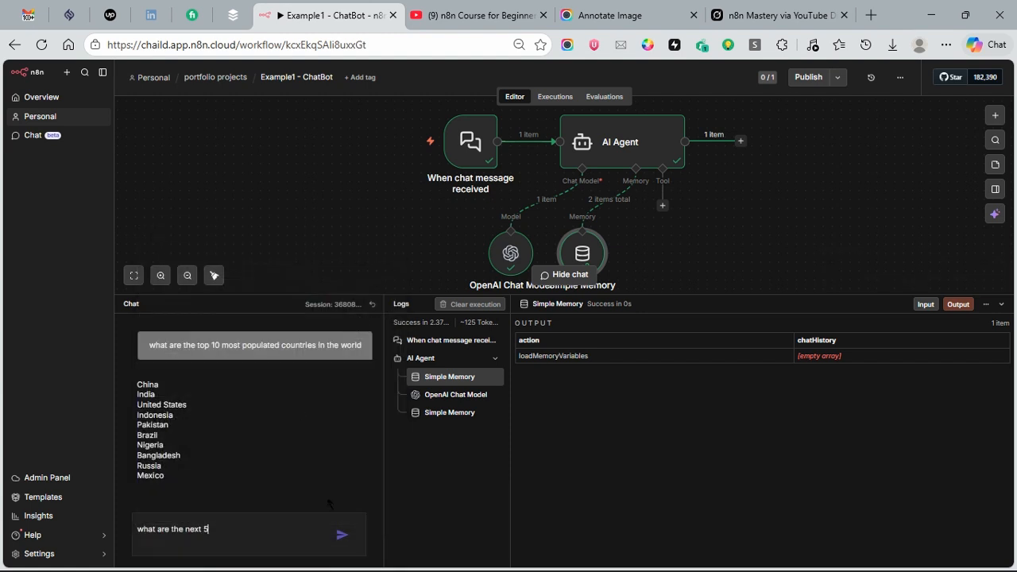
left_click(341, 534)
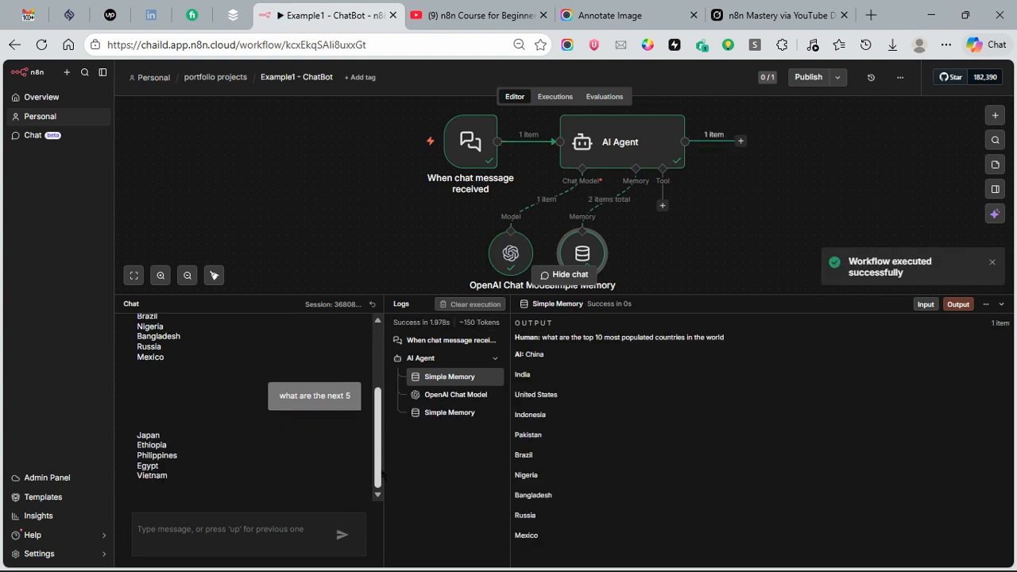
left_click_drag(380, 468, 355, 475)
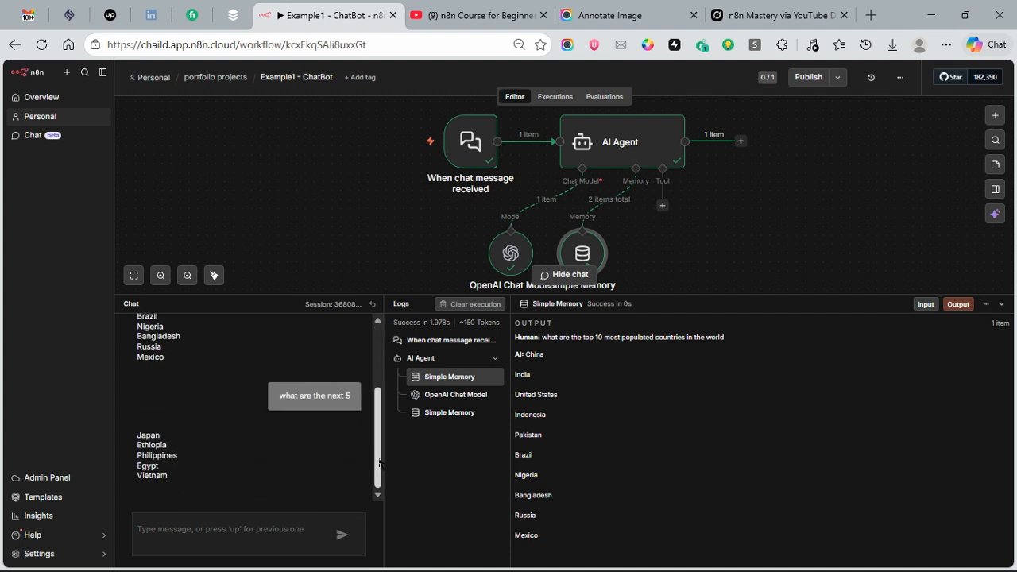
mouse_move(379, 465)
left_mouse_down()
mouse_move(379, 416)
mouse_move(378, 480)
left_mouse_up()
mouse_move(379, 464)
left_mouse_down()
mouse_move(384, 327)
mouse_move(382, 483)
left_mouse_up()
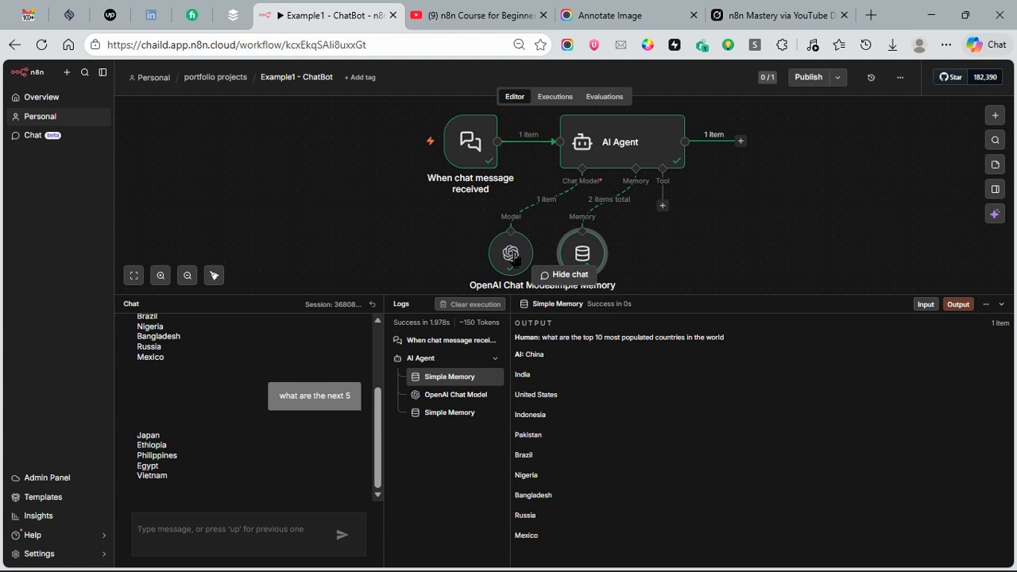
Step: Open the OpenAI Chat Model node to review its input messages, parameters and output, and return to the workflow
mouse_move(517, 251)
left_click(507, 256)
double_click(508, 256)
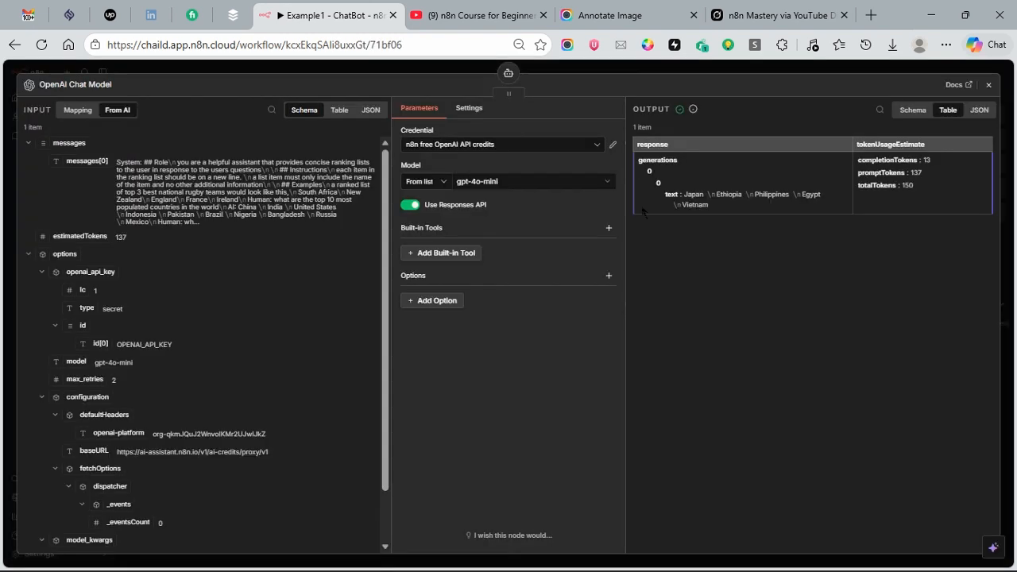
left_click(988, 84)
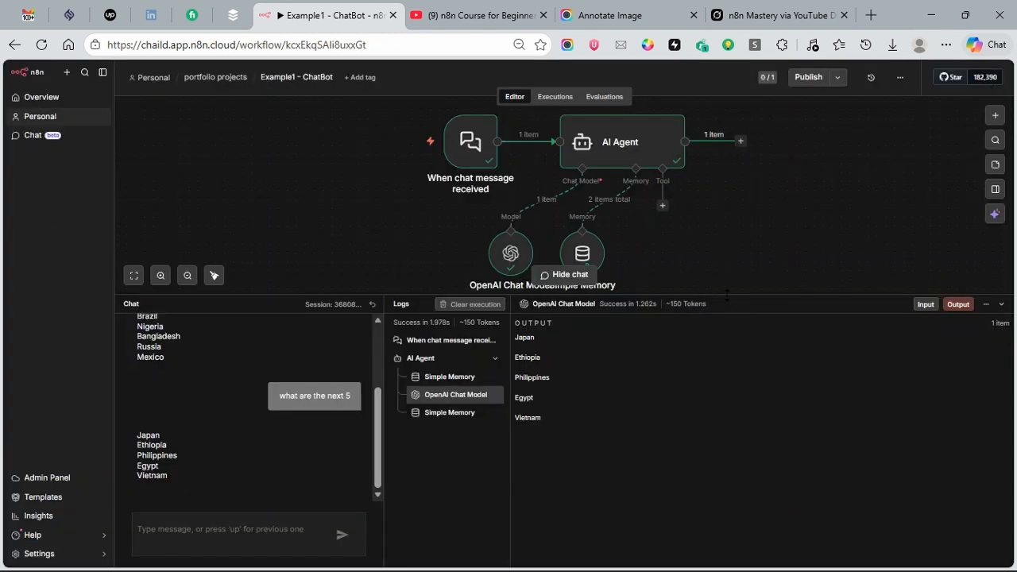
Step: Disconnect the OpenAI Chat Model from the AI Agent, view the available language models, and restore the original connection
left_click_drag(726, 295, 726, 414)
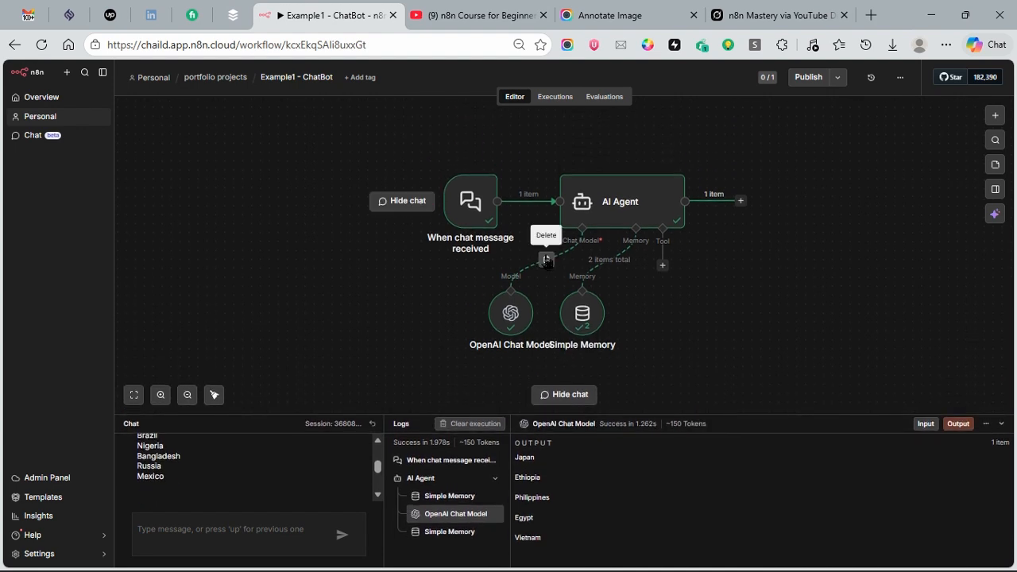
left_click(546, 259)
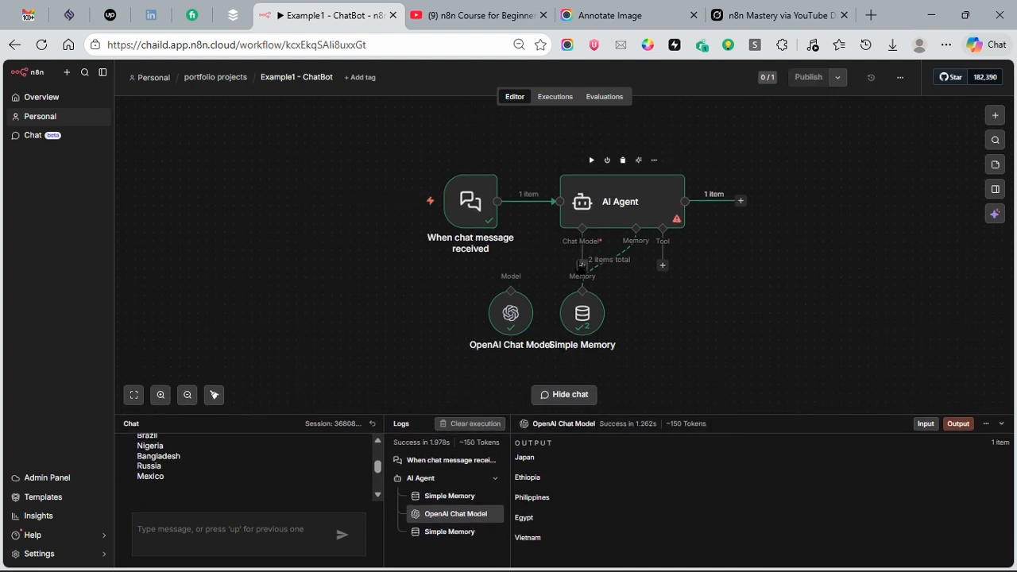
left_click(583, 266)
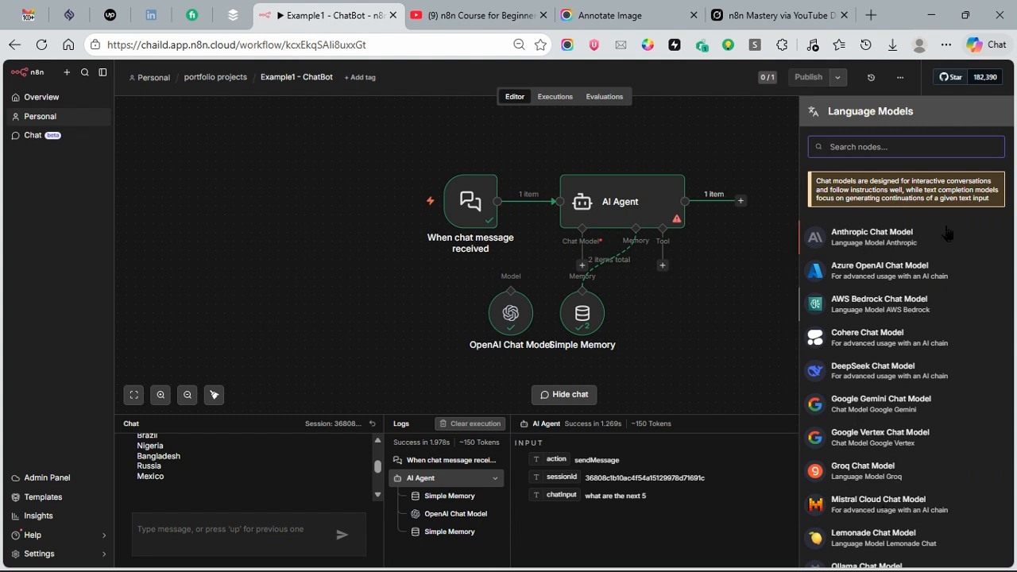
left_click(666, 315)
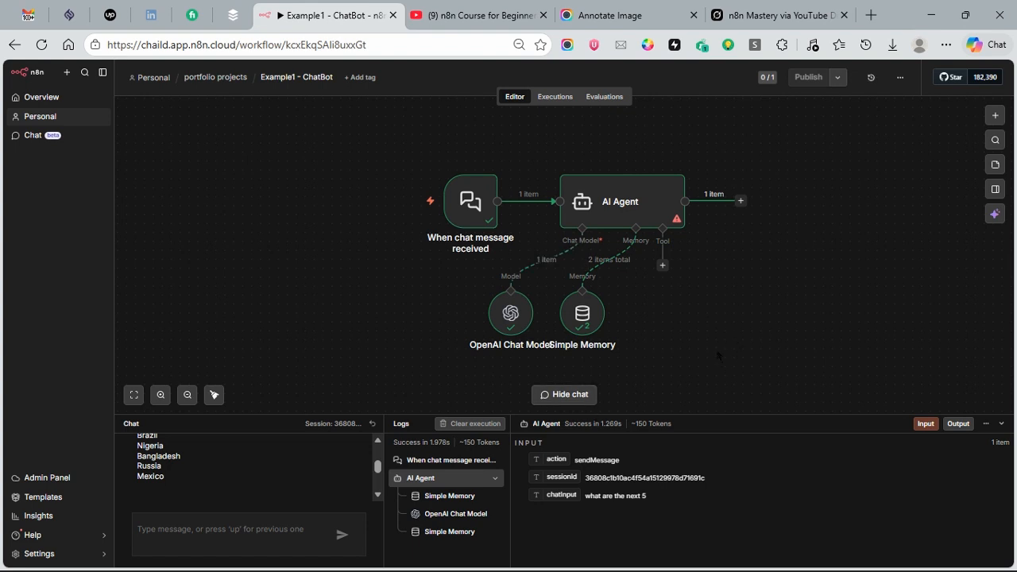
Step: Enlarge the chat area and send the message "what are the top 4 most eaten foods" in the same session
left_click_drag(698, 415, 698, 263)
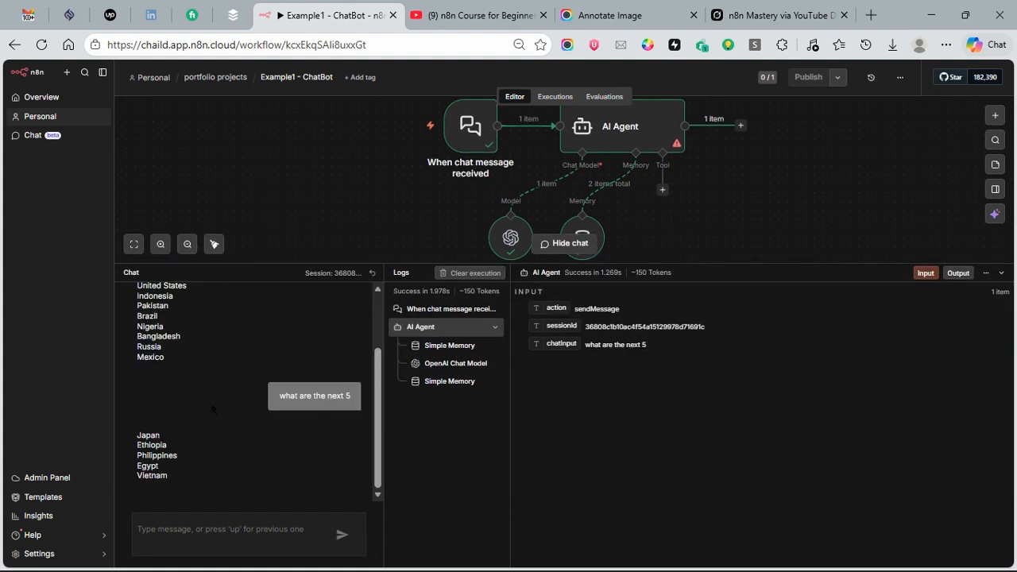
mouse_move(376, 439)
left_mouse_down()
mouse_move(377, 381)
mouse_move(377, 459)
left_mouse_up()
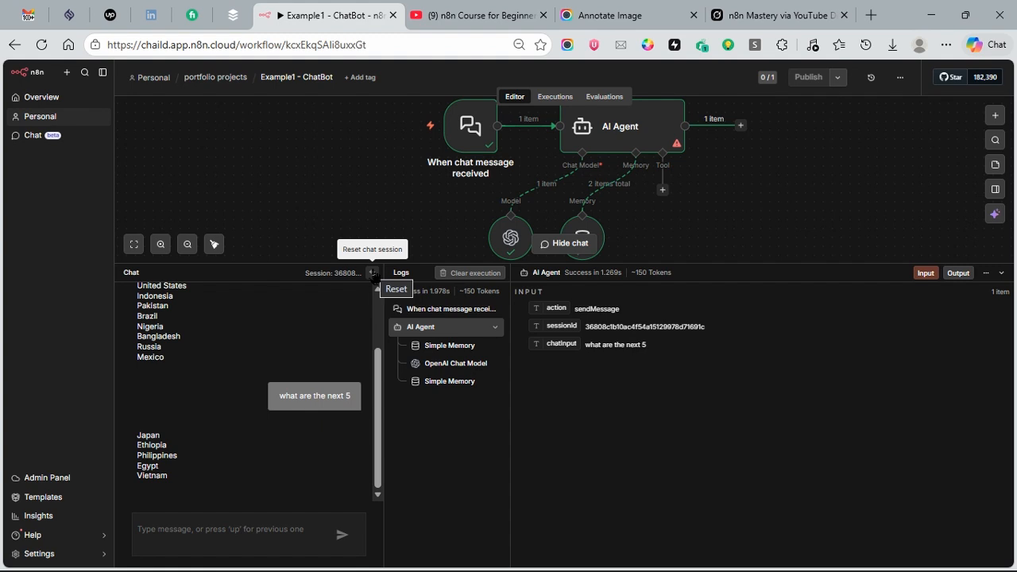
type("what")
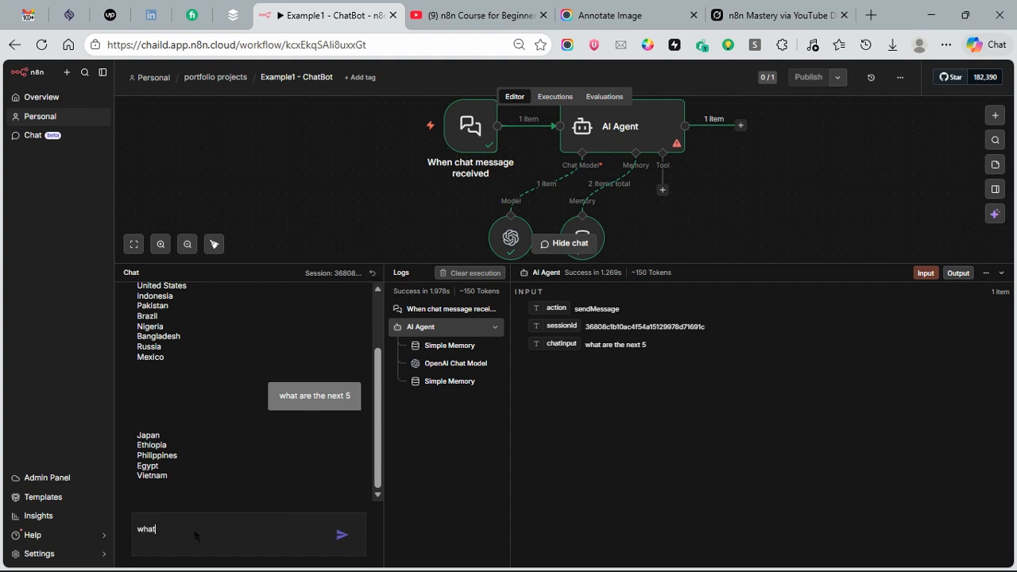
type(" are the top 4 most")
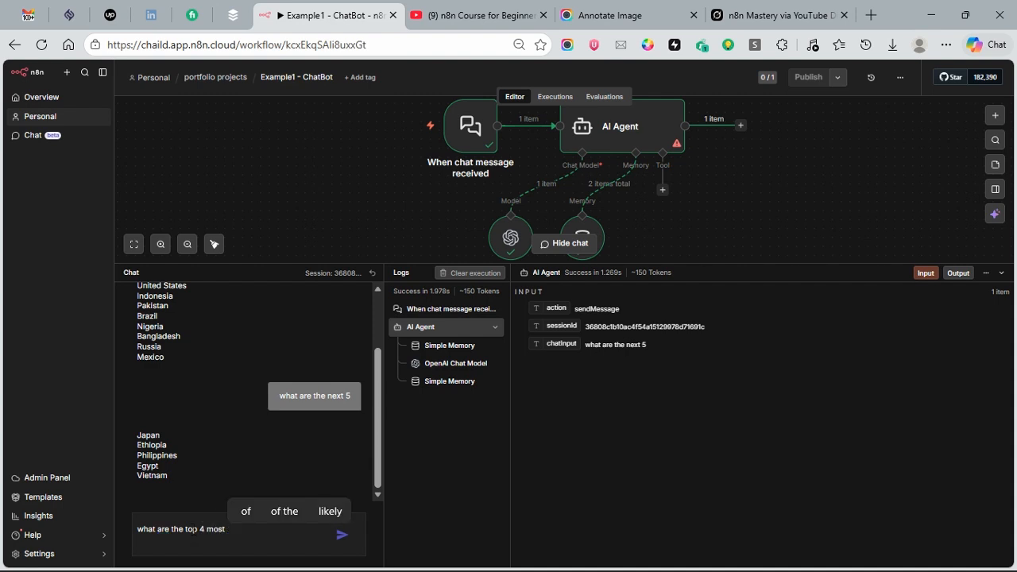
type(" eaten")
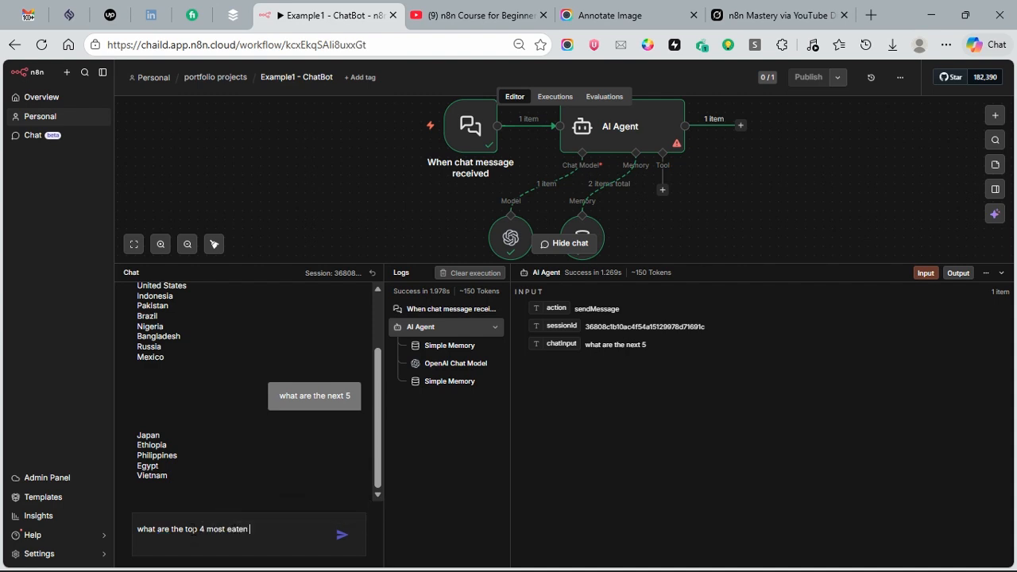
type(" foods")
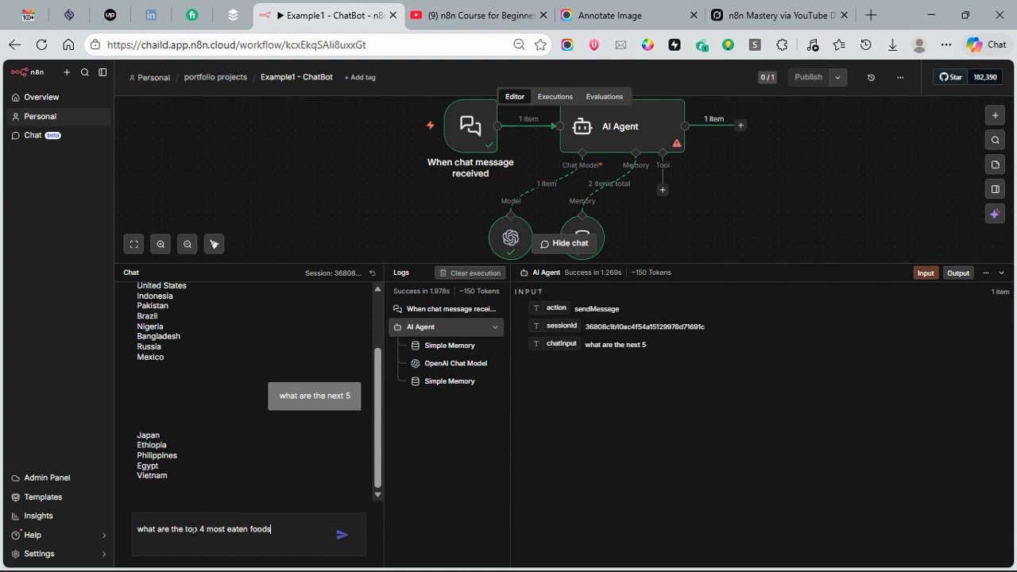
key("Return")
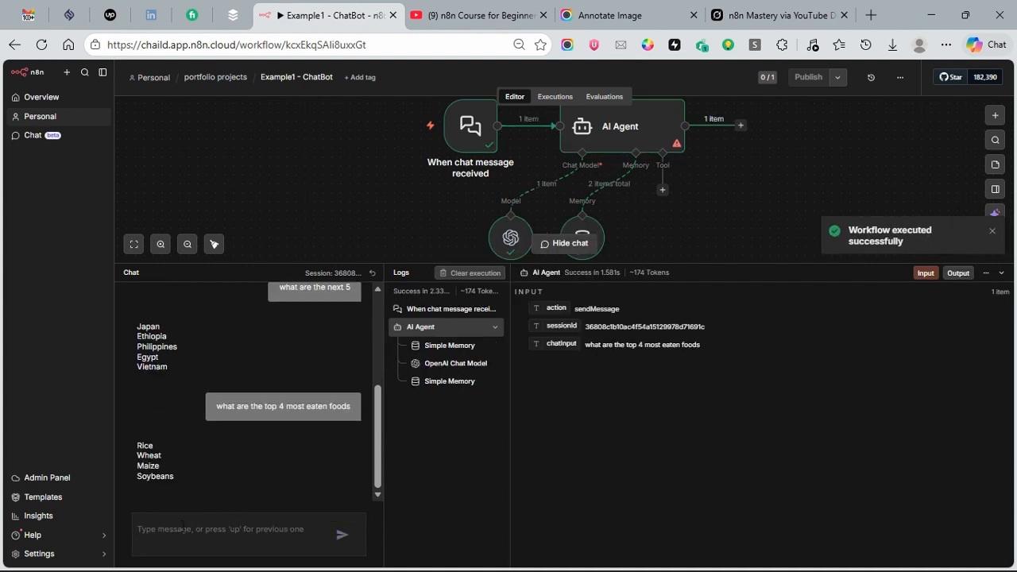
Step: Send the follow-up chat message "what are the next 2"
type("what are the n")
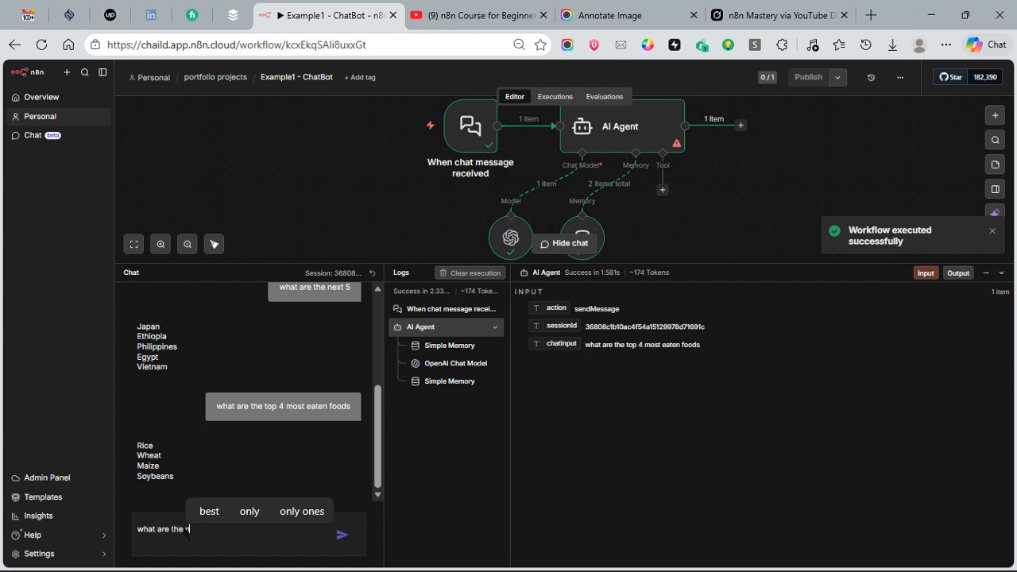
type("ext 2")
key("Return")
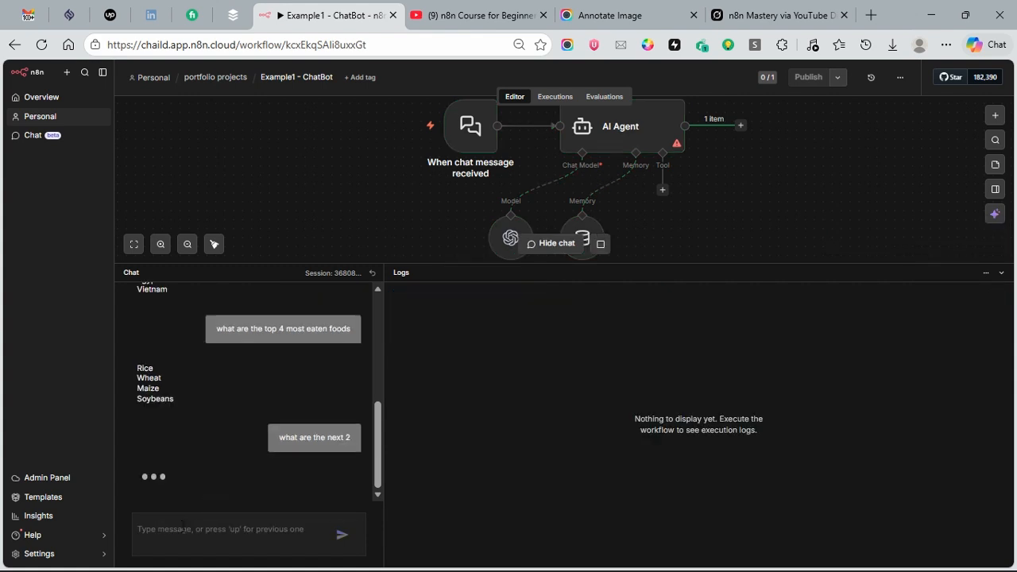